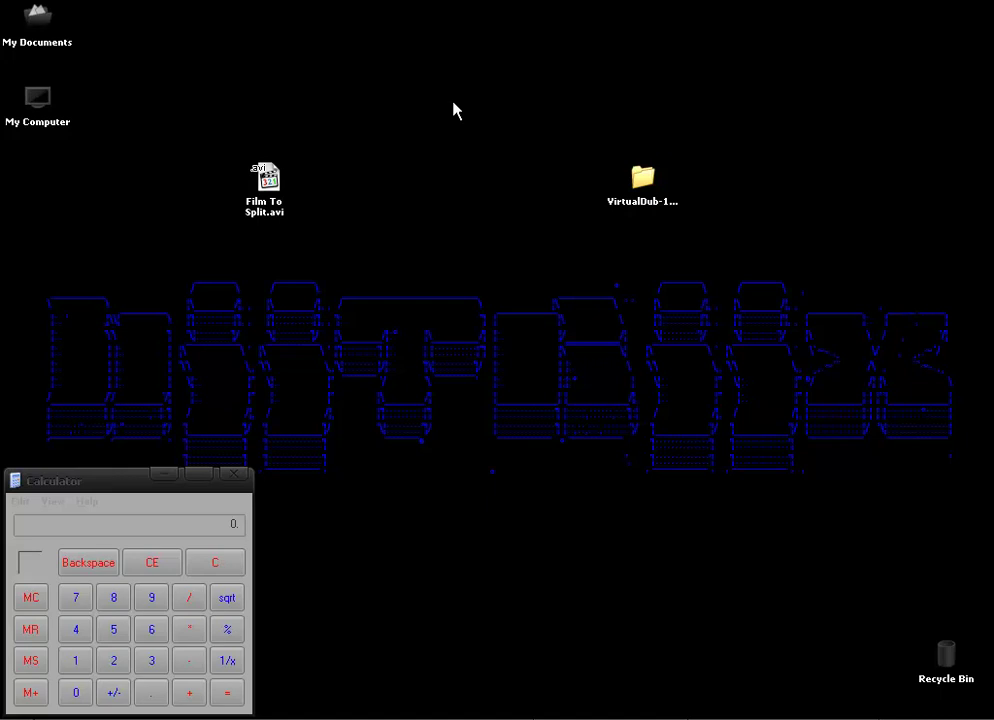
- Visit the Downloads page on virtualdub.org in Chrome, then close the browser
click(642, 190)
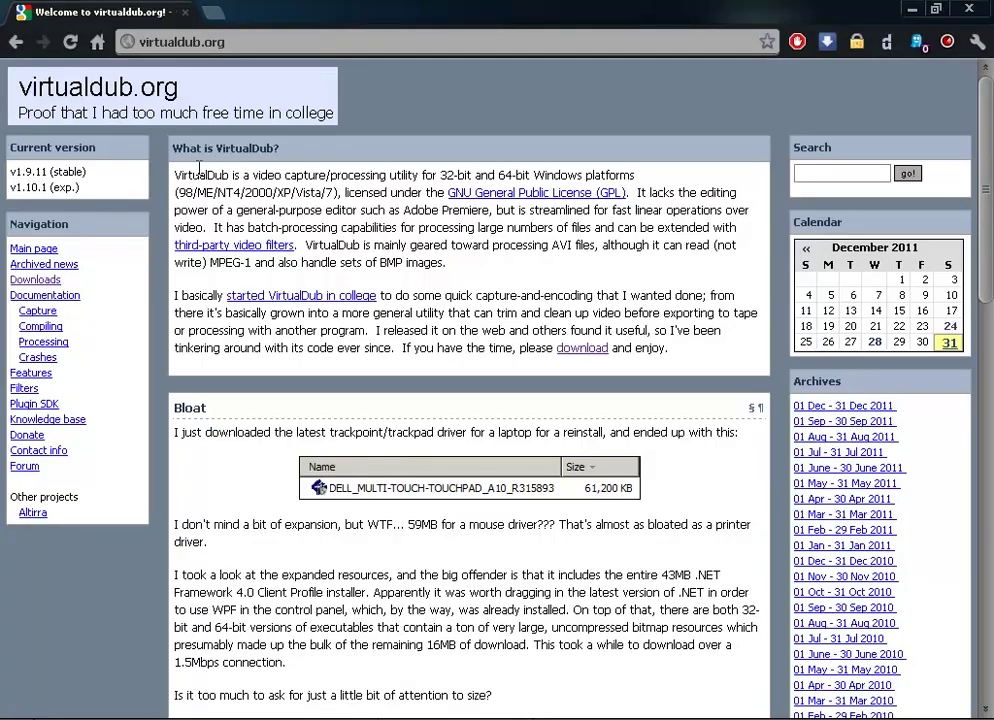
click(152, 41)
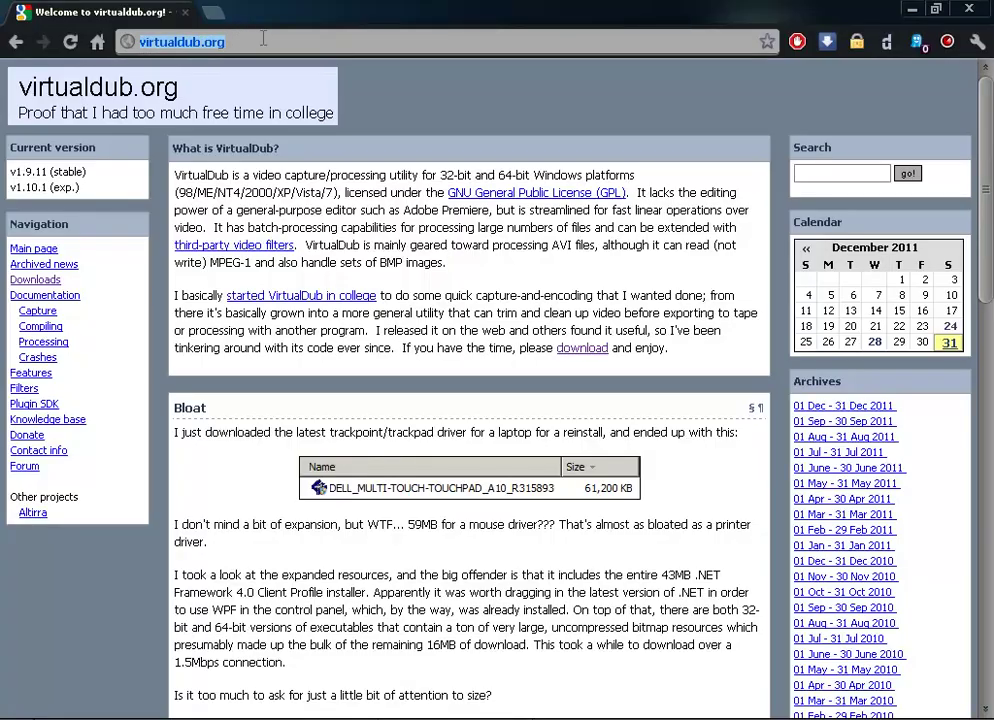
click(38, 283)
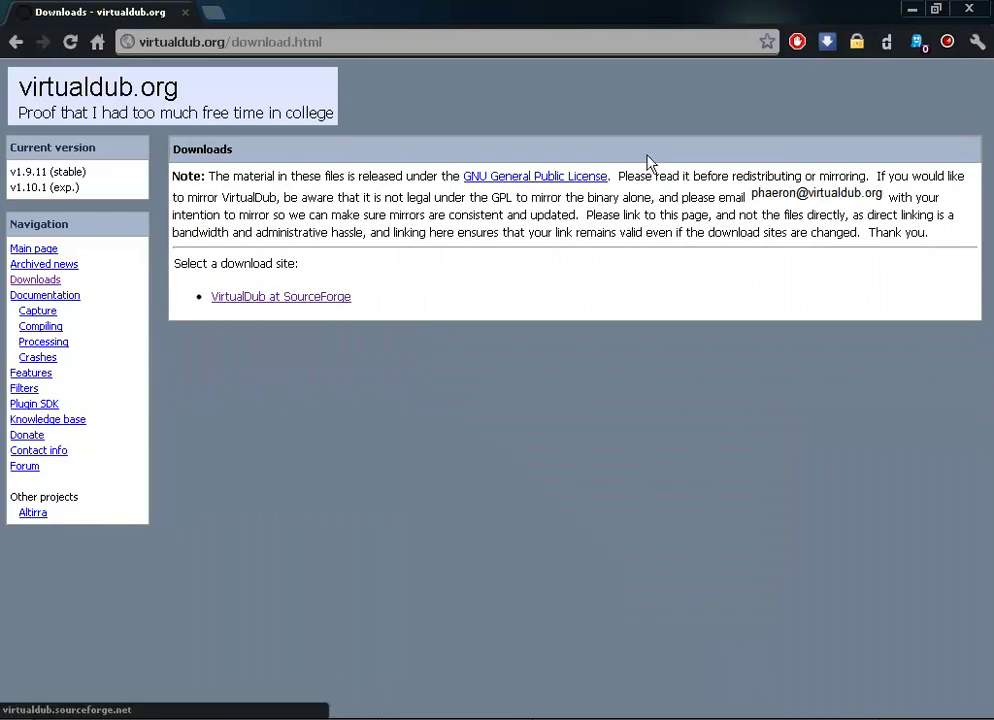
click(969, 9)
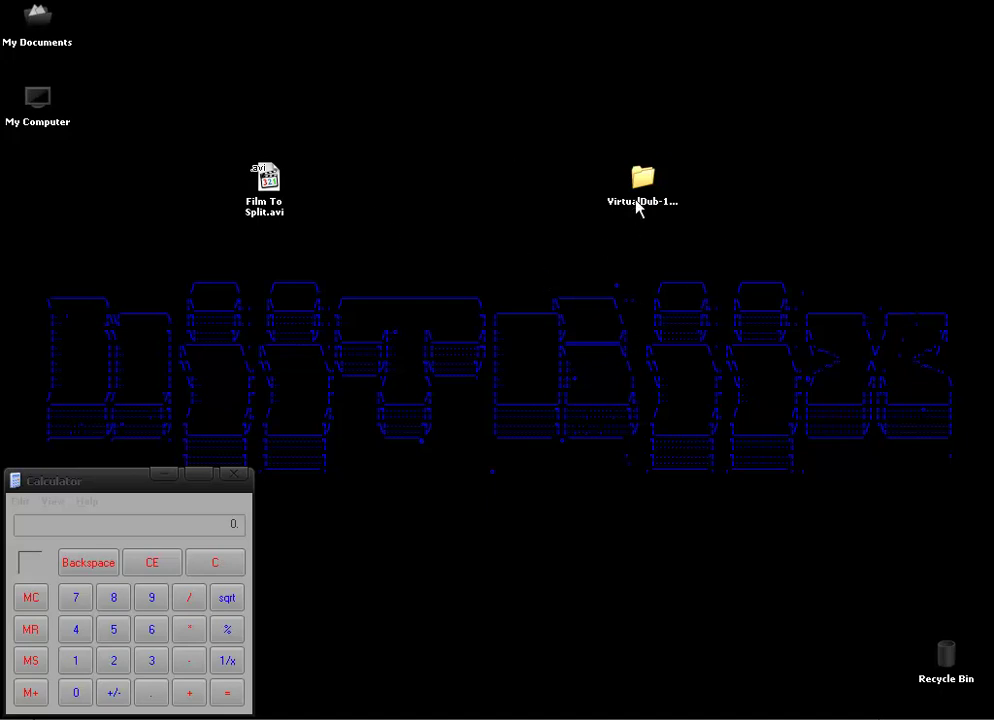
- Launch VirtualDub.exe from the VirtualDub-1.9.11 folder and load Film To Split.avi, dismissing the warning
double_click(640, 185)
drag(455, 273, 686, 148)
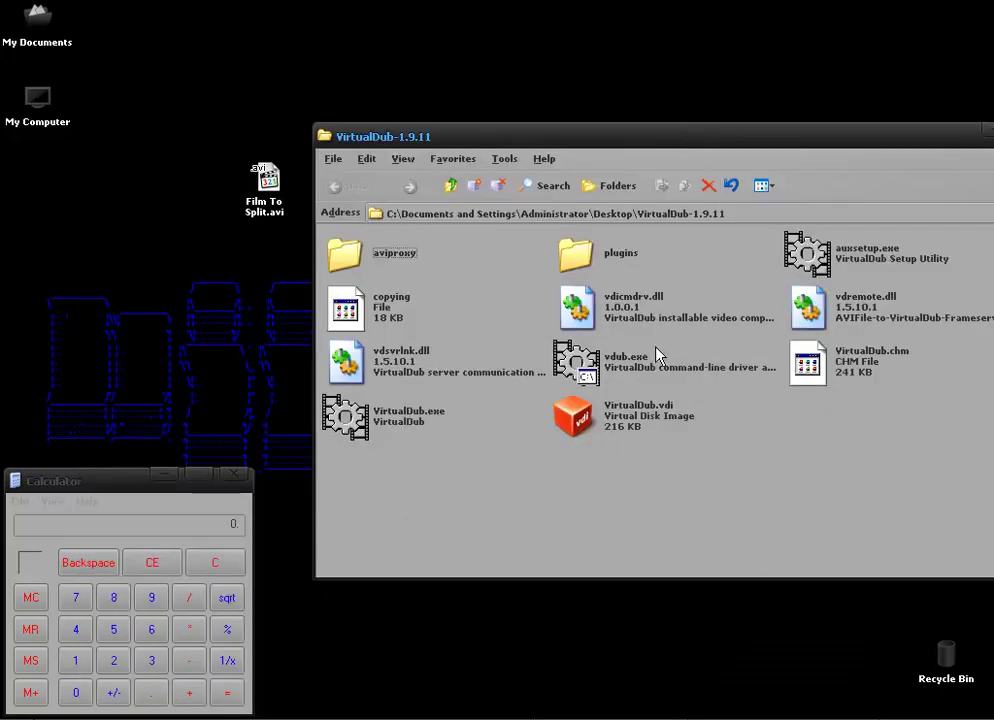
double_click(352, 420)
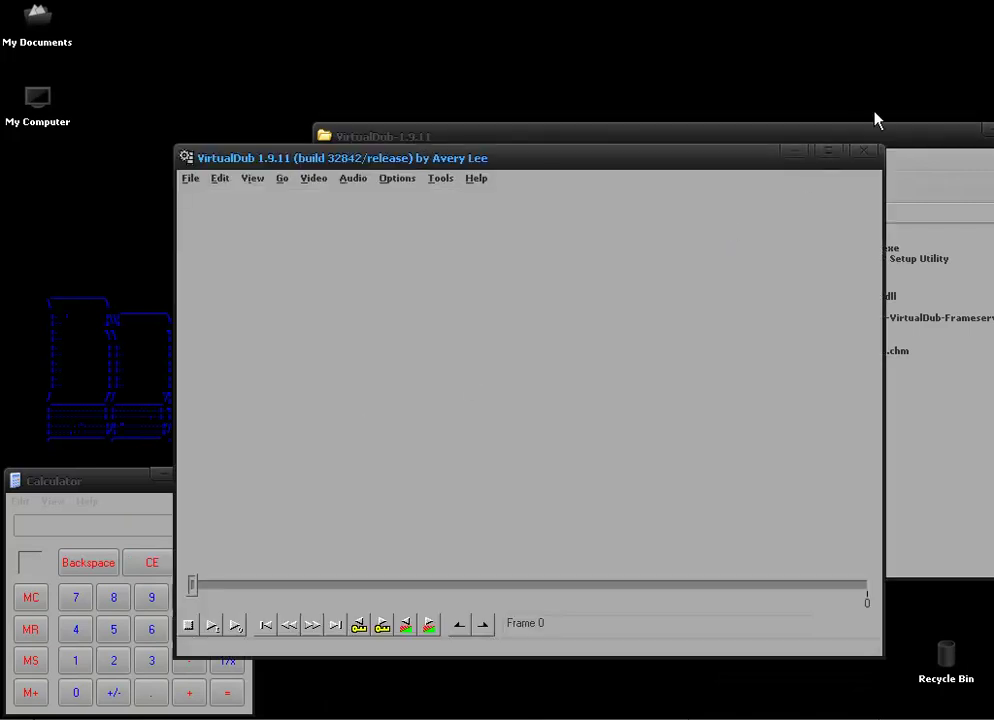
drag(878, 130, 700, 137)
drag(265, 180, 590, 237)
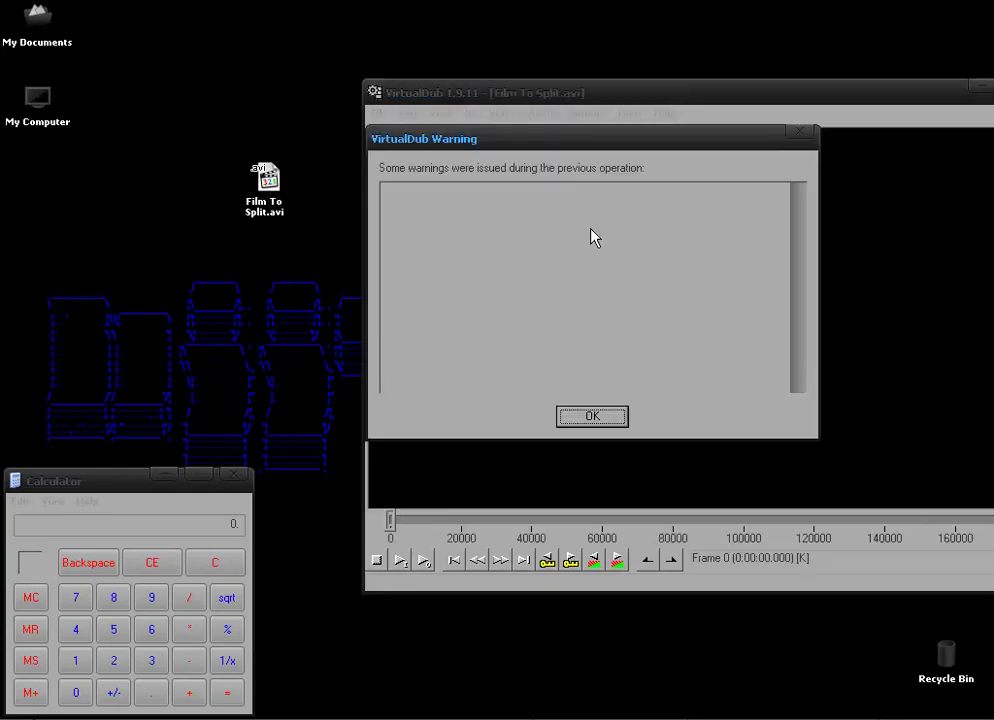
key(Return)
- Compute 185344 / 2 = 92672 in Calculator to find the film's midpoint frame
drag(698, 101, 590, 38)
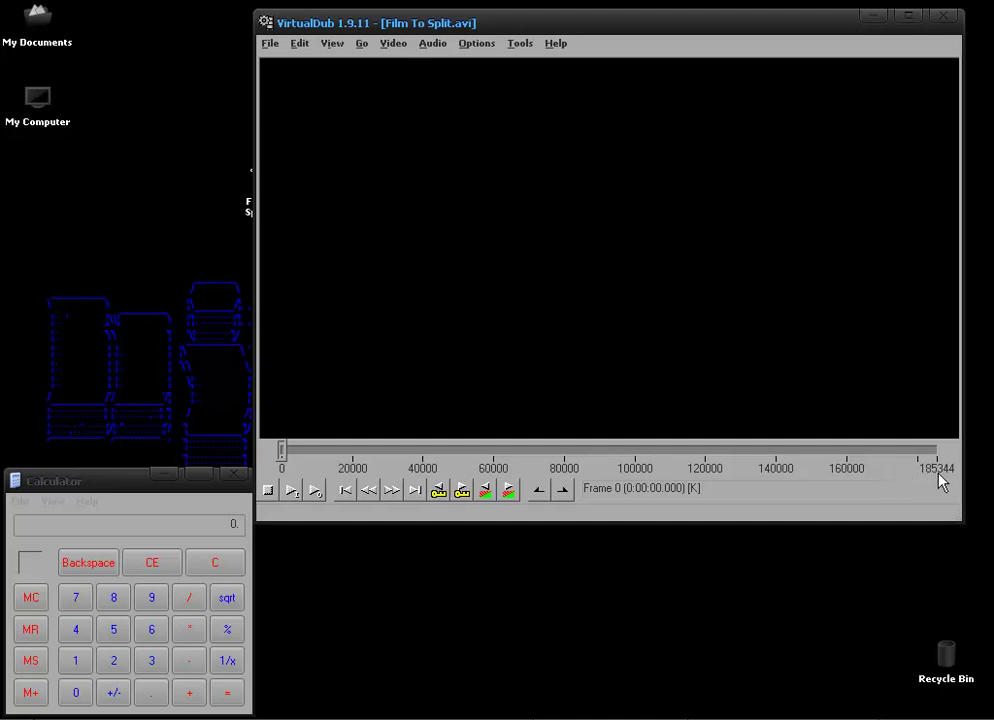
click(75, 660)
click(113, 597)
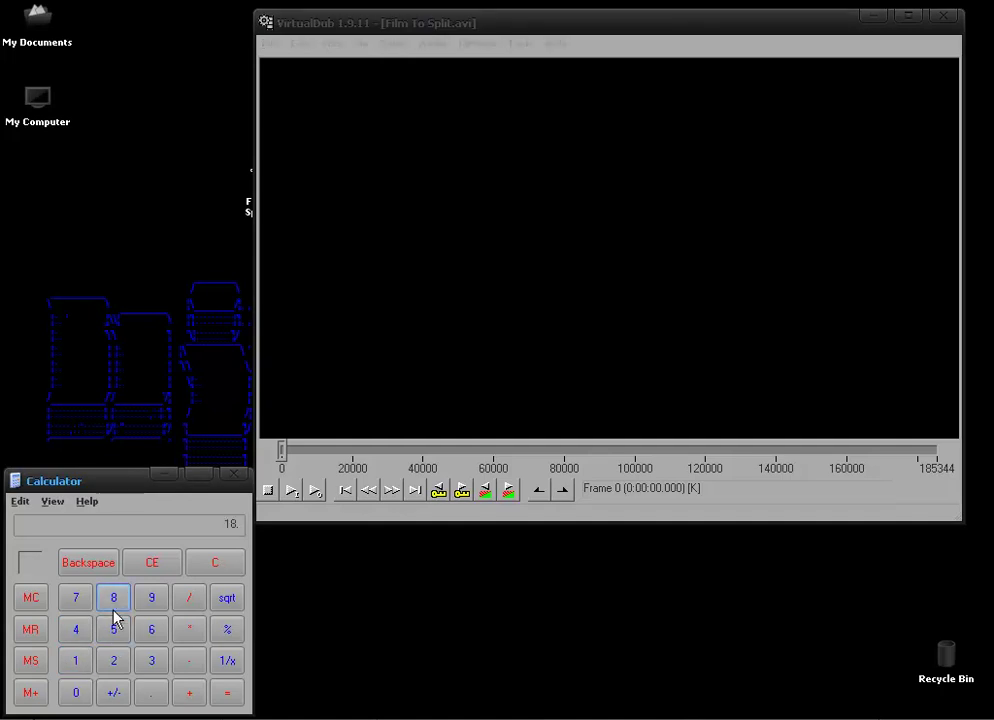
click(113, 629)
click(152, 665)
double_click(75, 629)
click(189, 597)
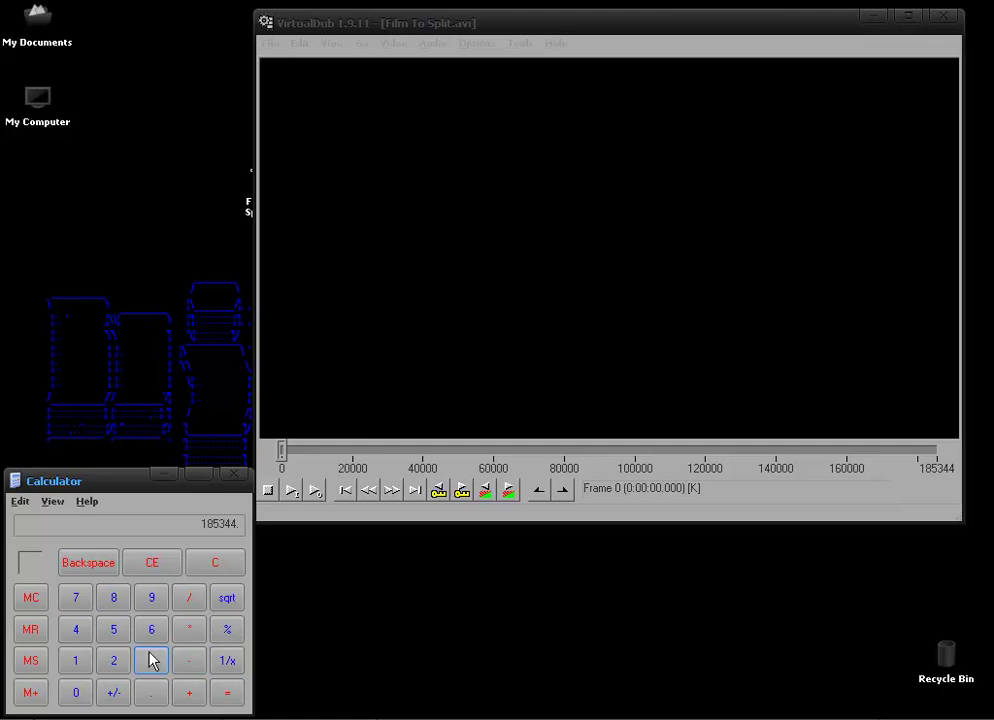
click(113, 662)
click(229, 699)
- Mark the selection start at frame 0 and seek to the midpoint frame 92672
drag(279, 455, 584, 525)
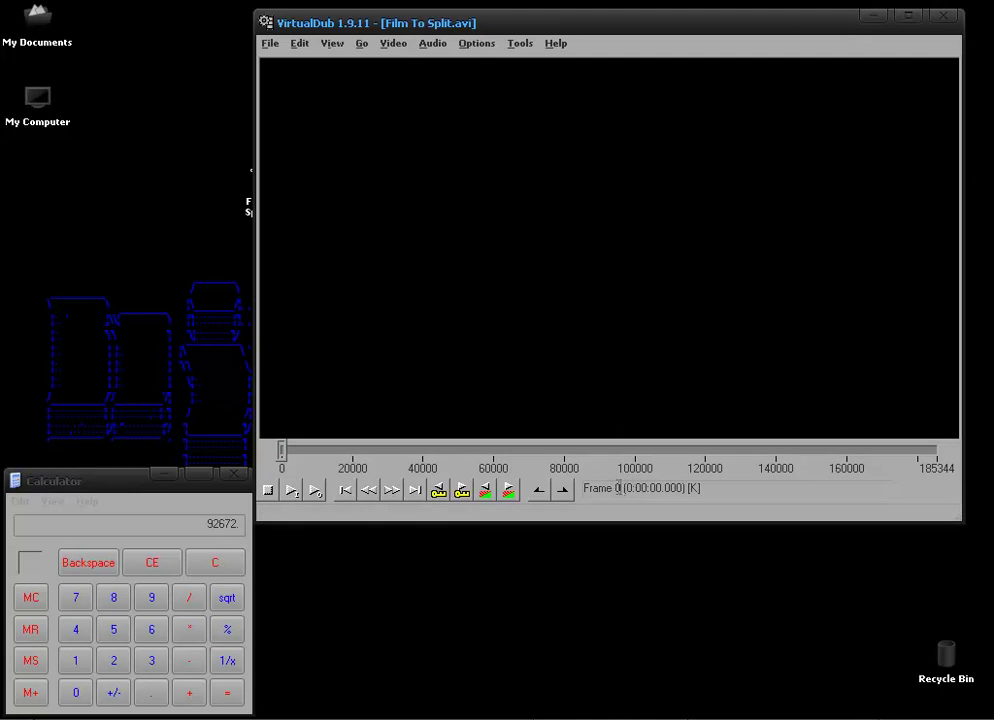
drag(631, 488, 700, 488)
click(592, 505)
key(Home)
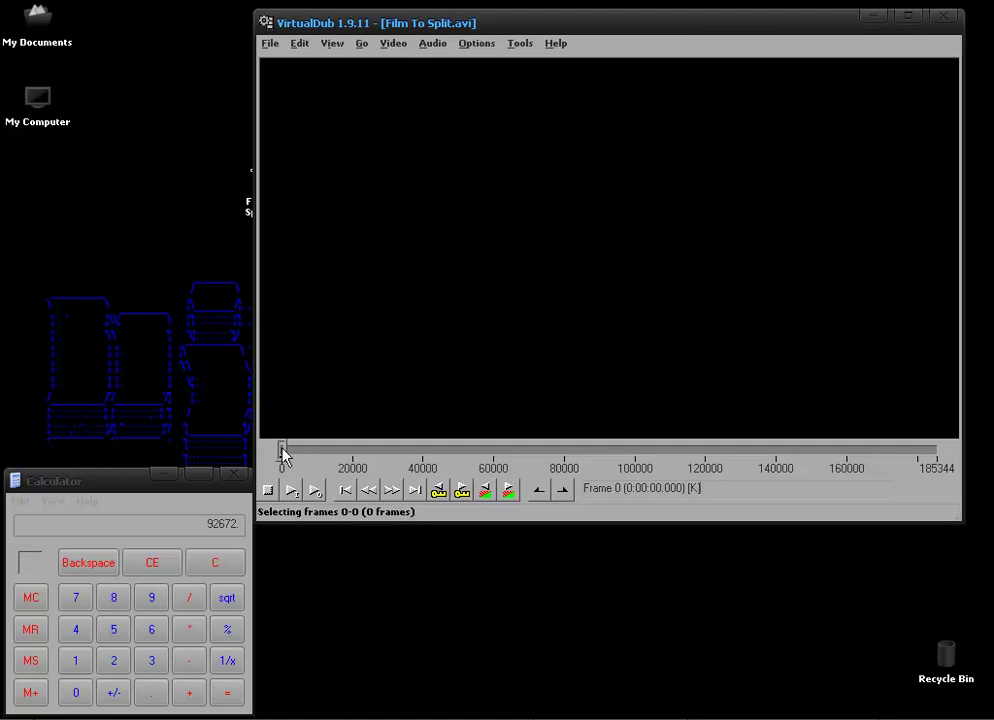
drag(282, 452, 610, 456)
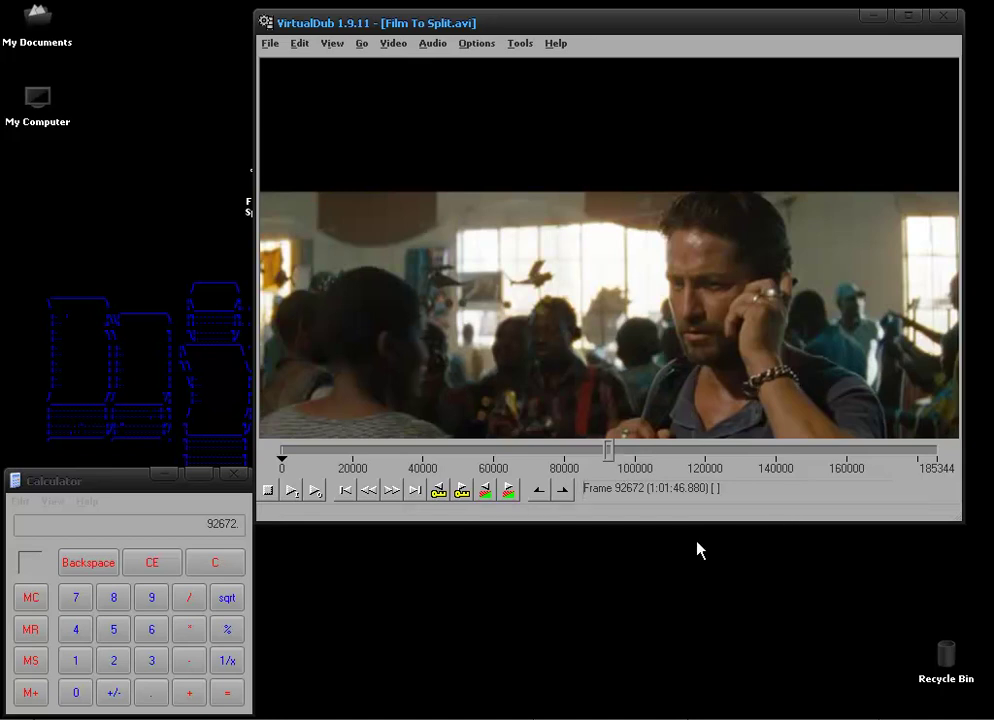
- Step between keyframes 92667 and 92679 with Shift+arrows, settling on keyframe 92667
key(shift+Left)
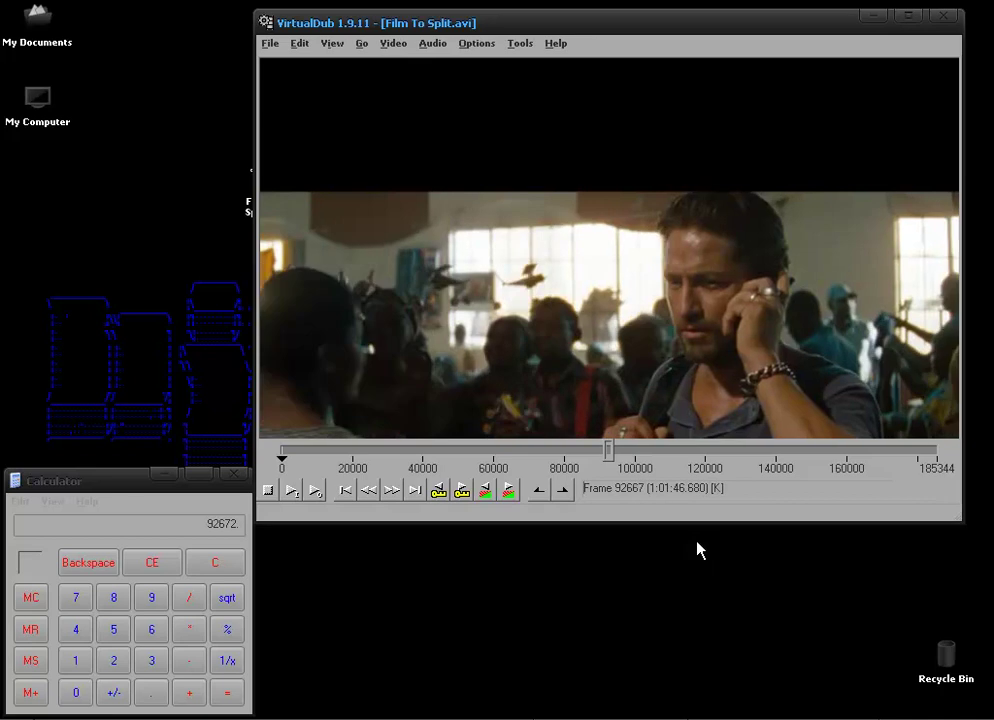
key(shift+Right)
key(shift+Left)
key(shift+Right)
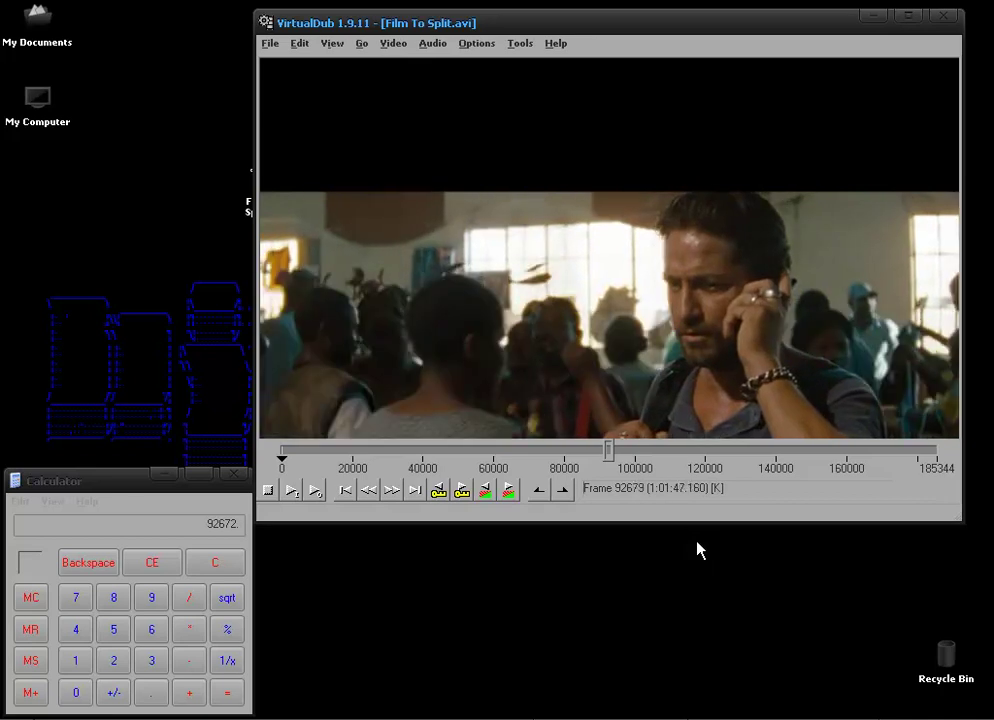
key(shift+Left)
key(shift+Right)
key(shift+Left)
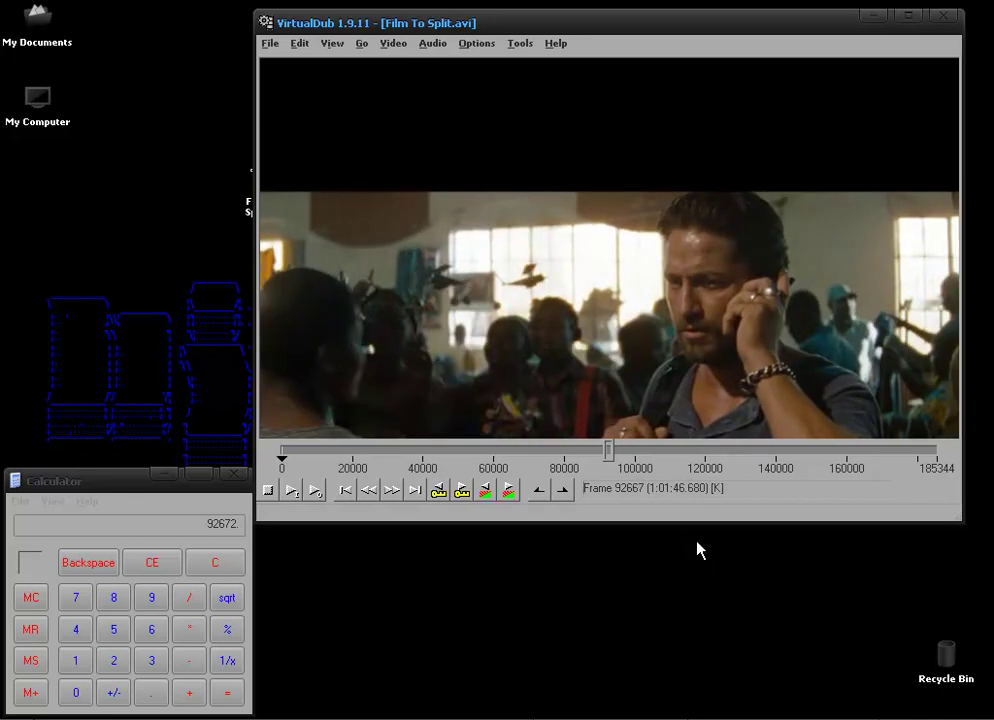
key(shift+Right)
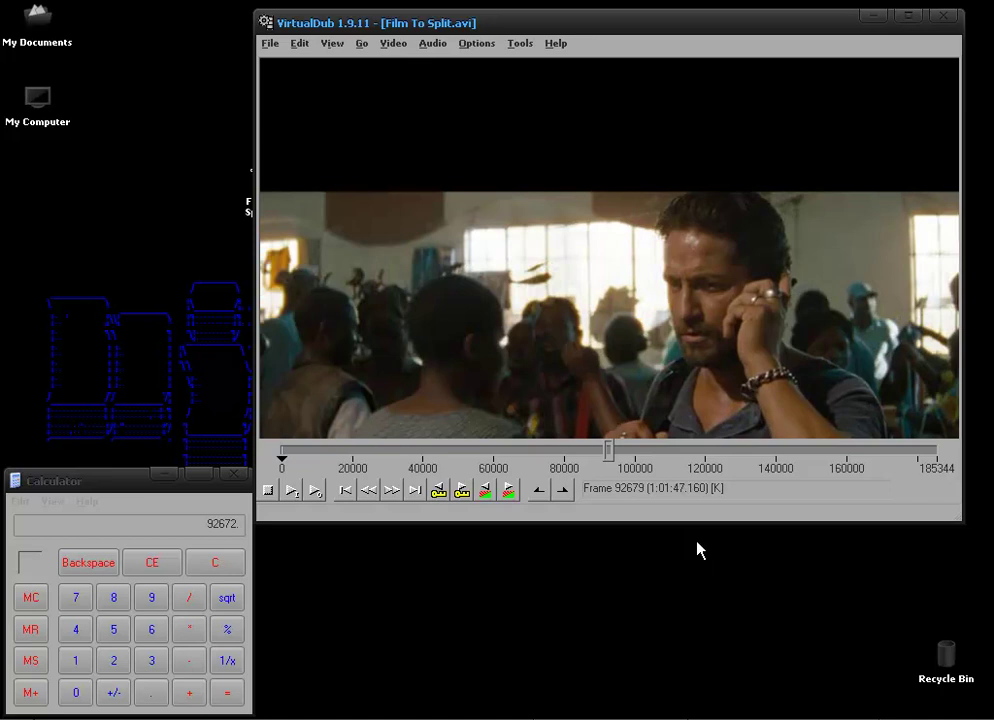
key(shift+Left)
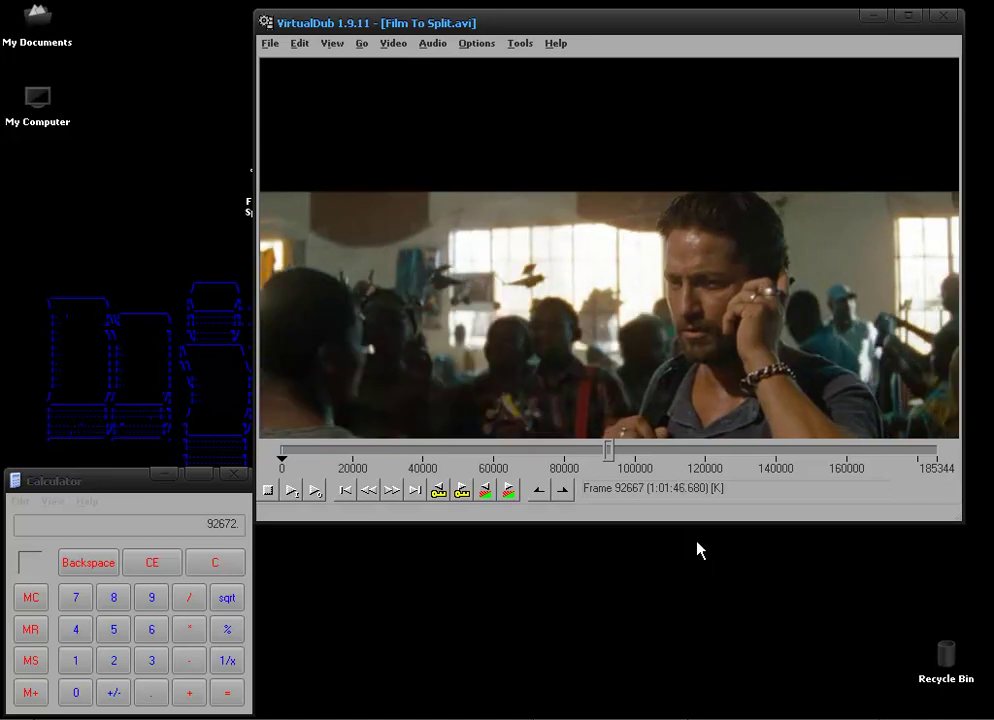
key(shift+Right)
key(shift+Left)
key(shift+Right)
key(shift+Left)
key(shift+Right)
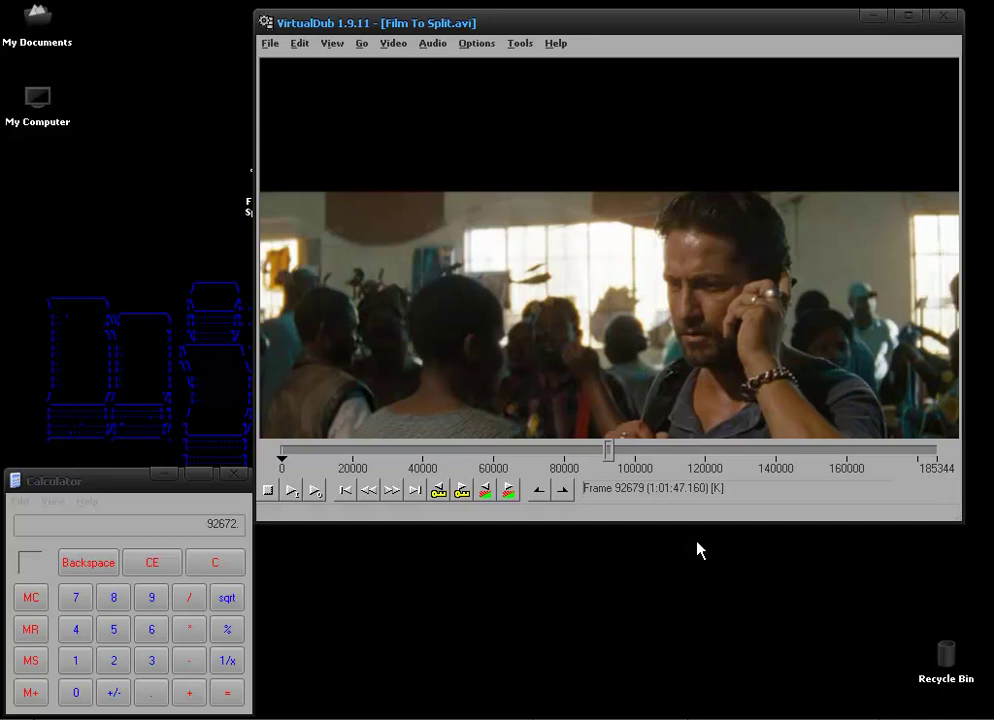
key(shift+Left)
key(shift+Right)
key(shift+Left)
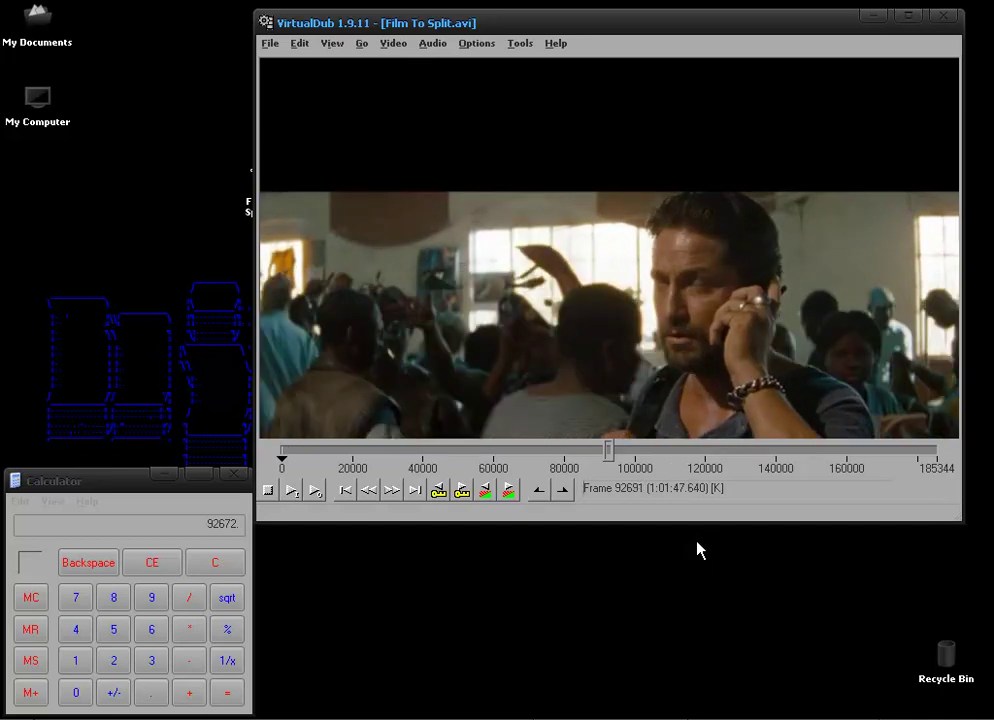
key(shift+Right)
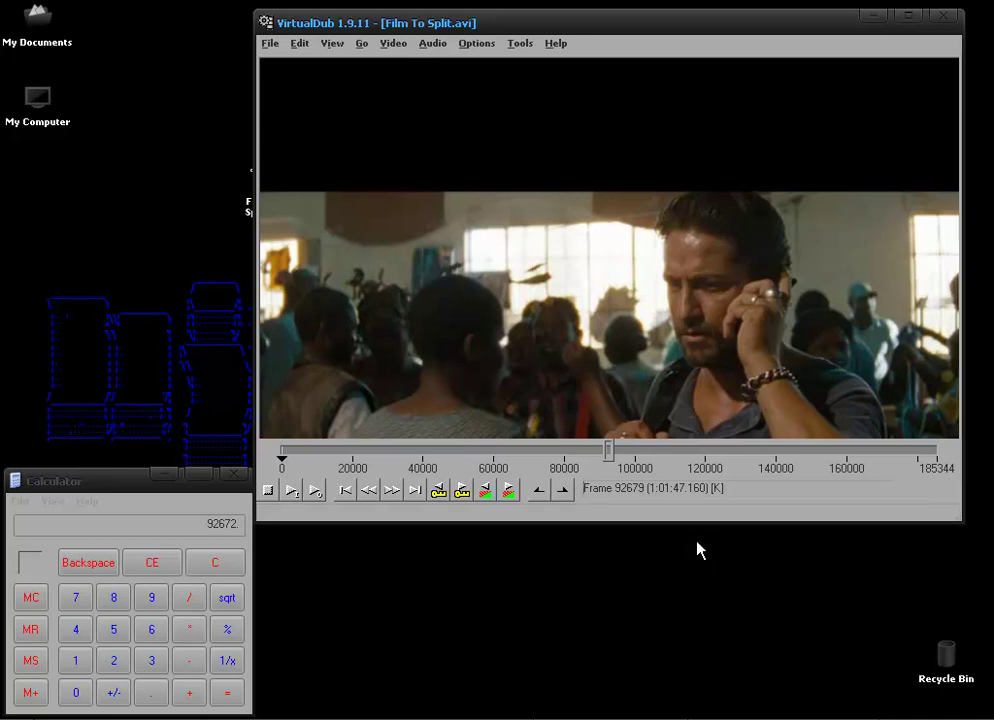
key(shift+Left)
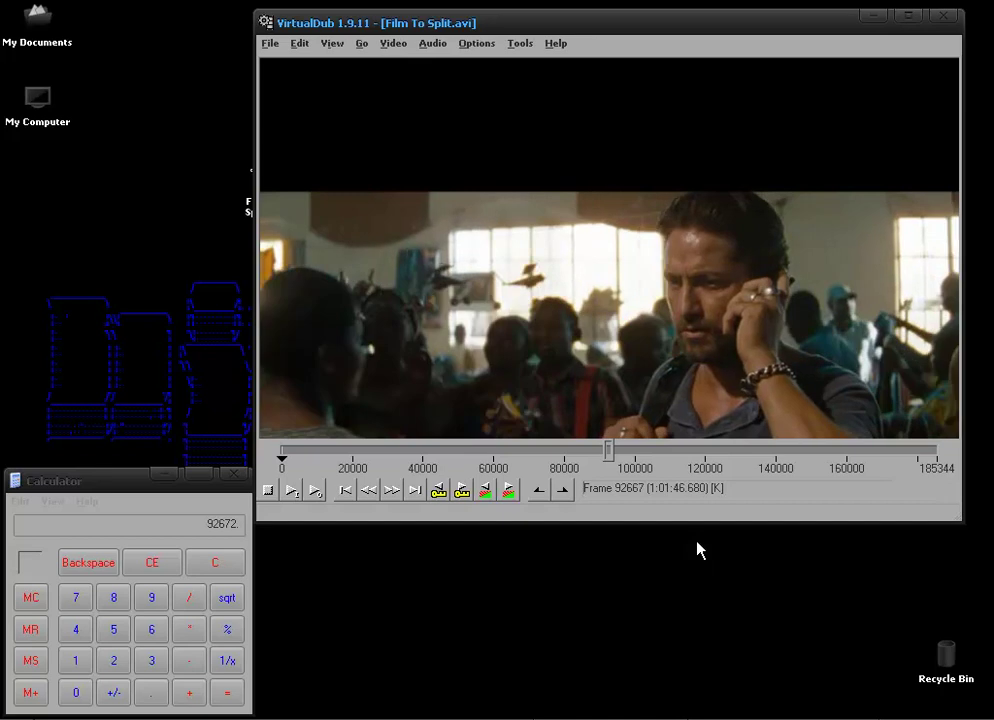
key(shift+Right)
key(shift+Left)
- Mark the selection end at keyframe 92667 and set the video to Direct stream copy
key(End)
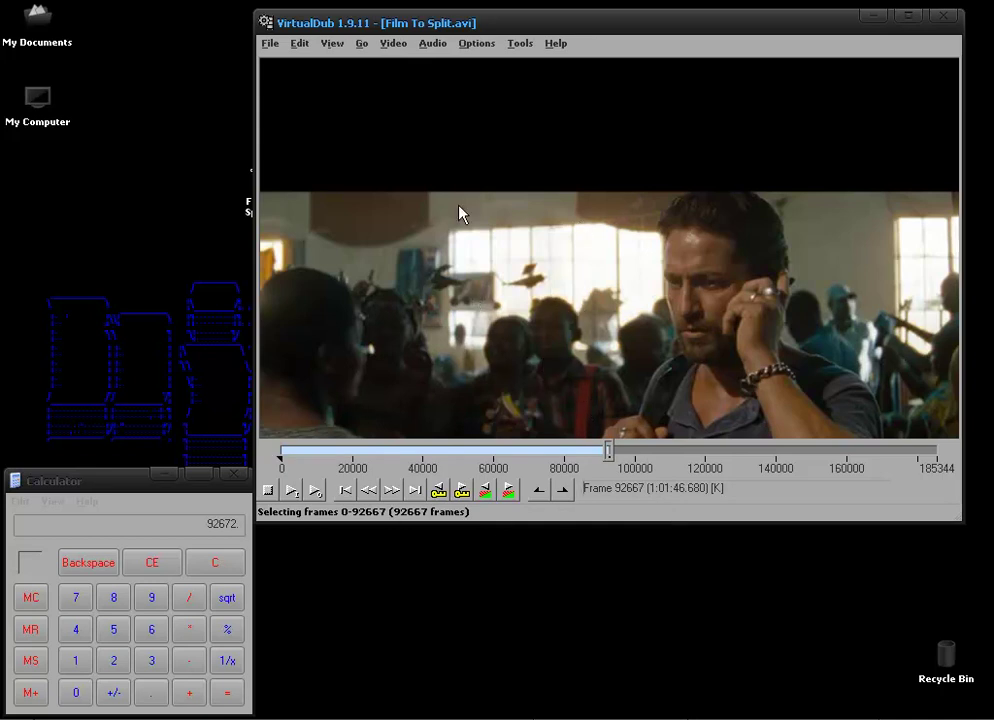
click(393, 44)
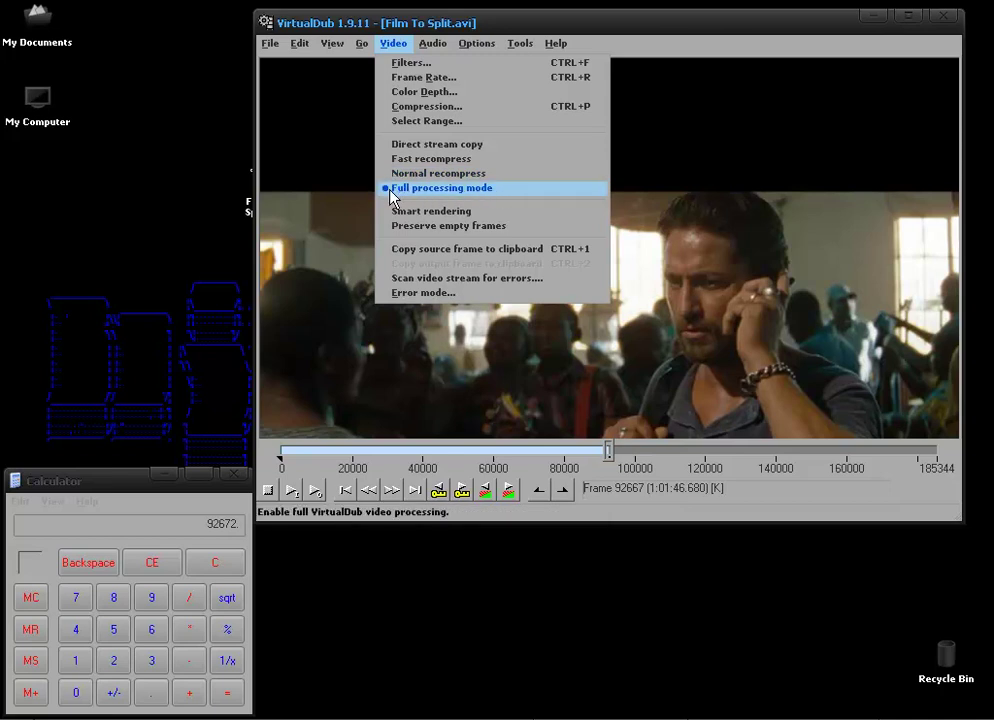
click(420, 144)
click(393, 44)
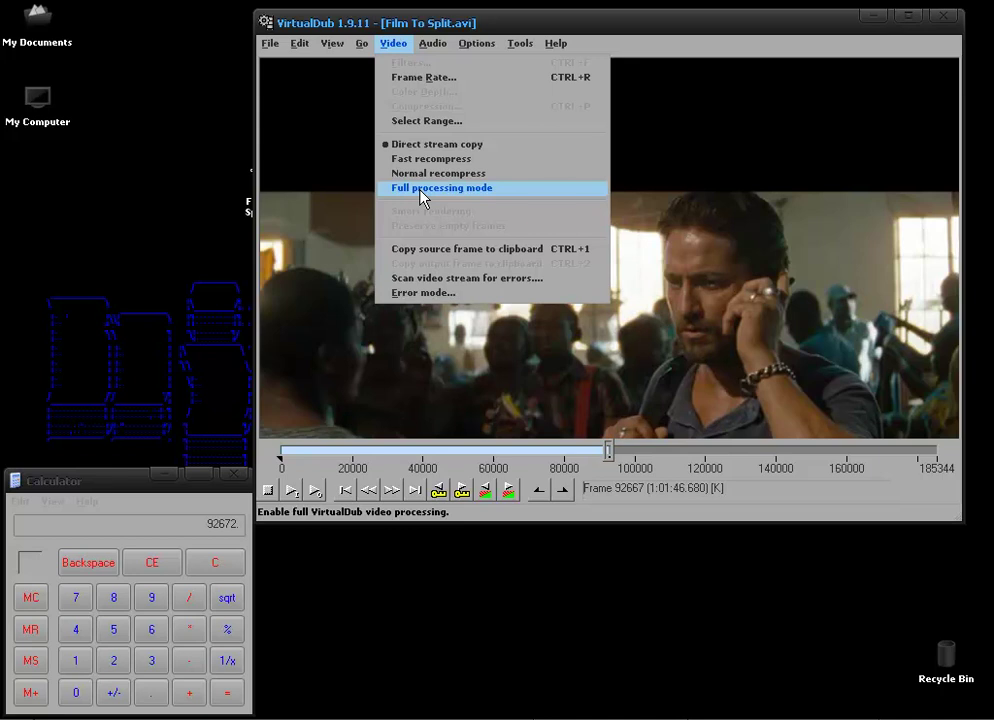
- Save frames 0–92667 to the Desktop as Film To Split part 1.avi
mouse_move(432, 43)
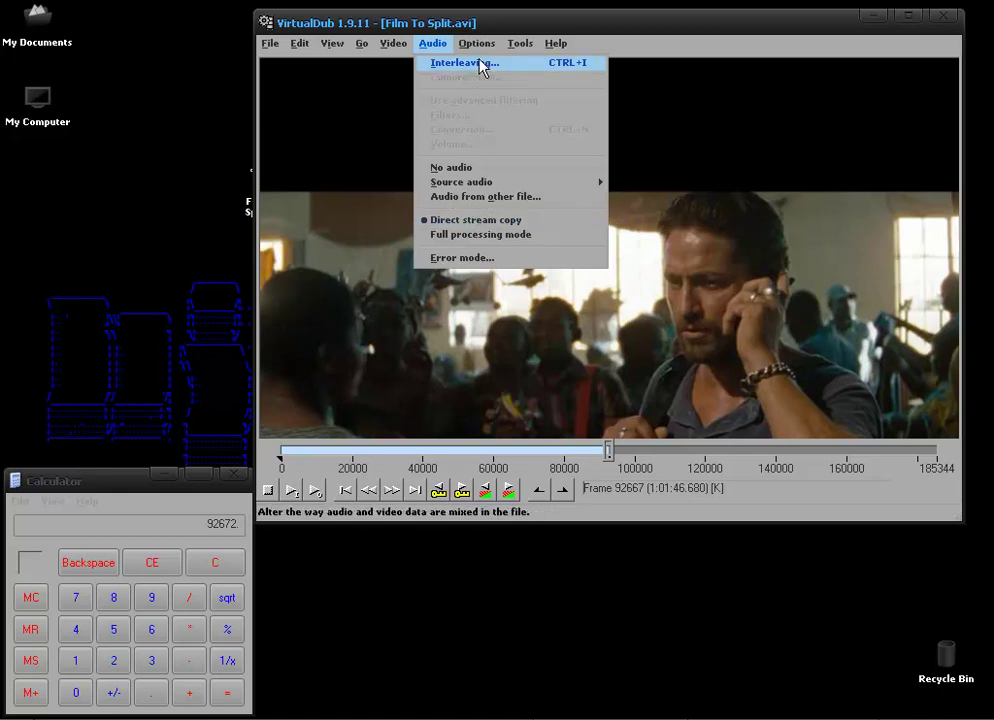
mouse_move(279, 46)
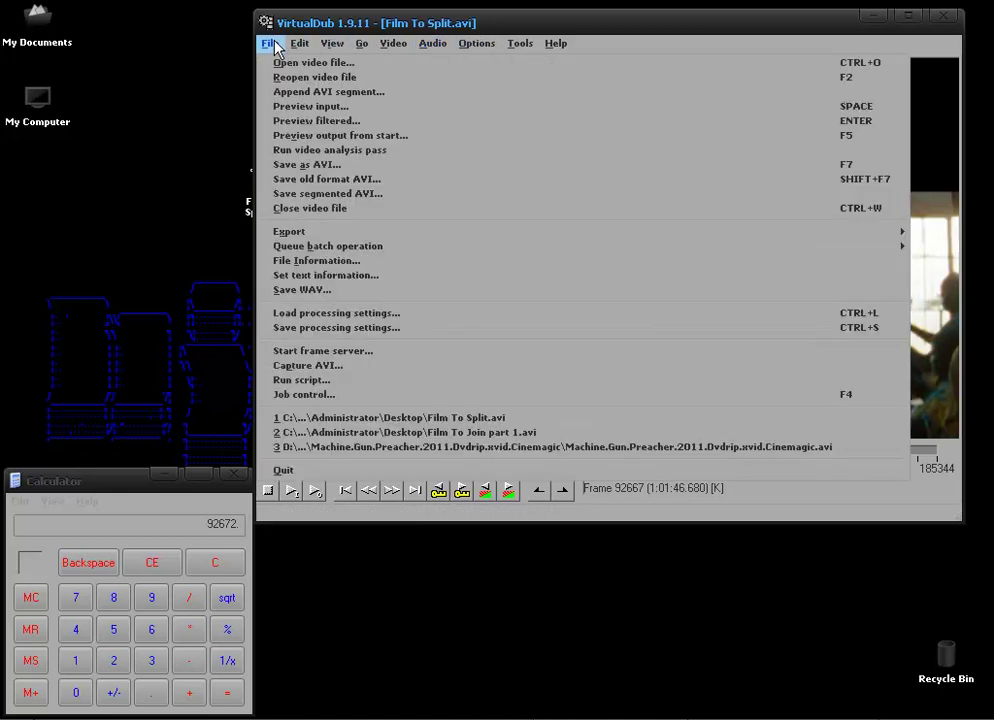
click(291, 164)
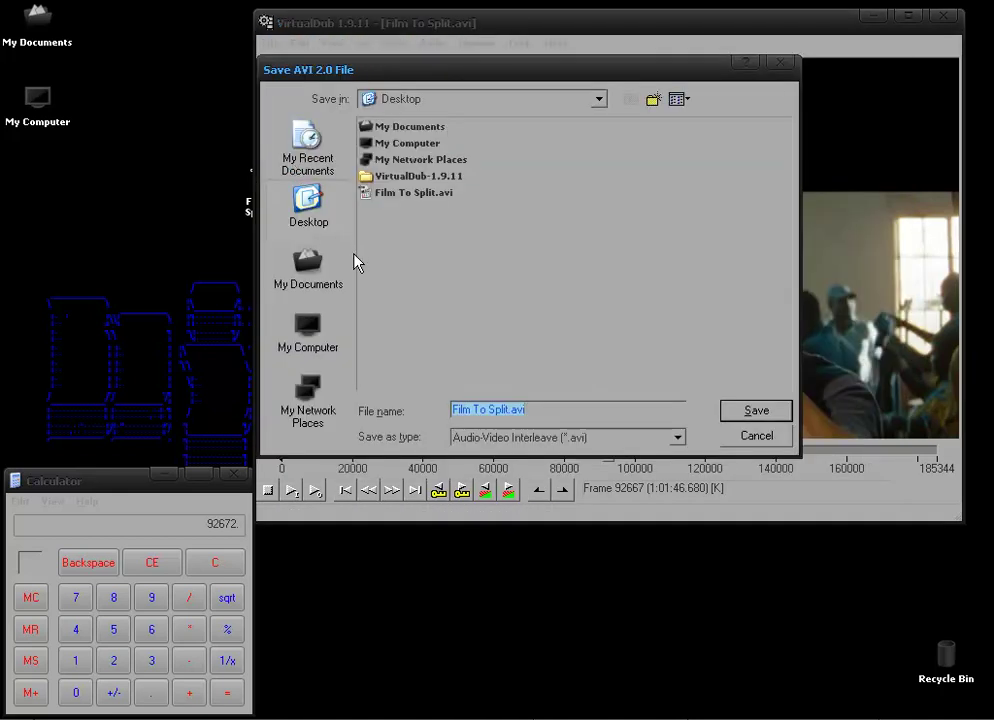
click(511, 409)
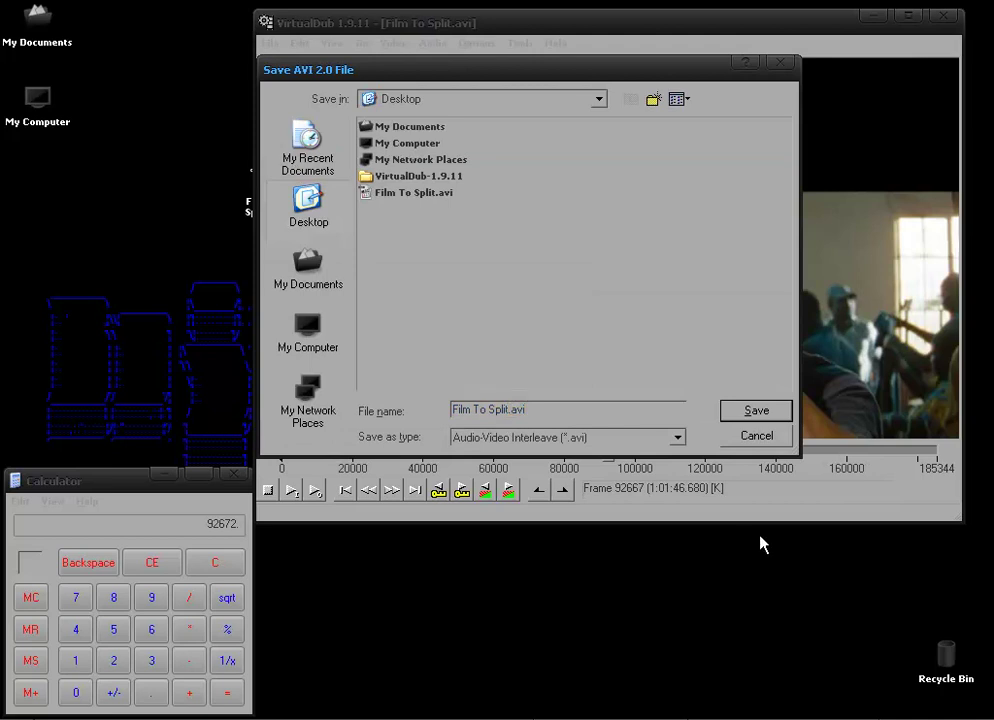
text(part 1)
click(785, 419)
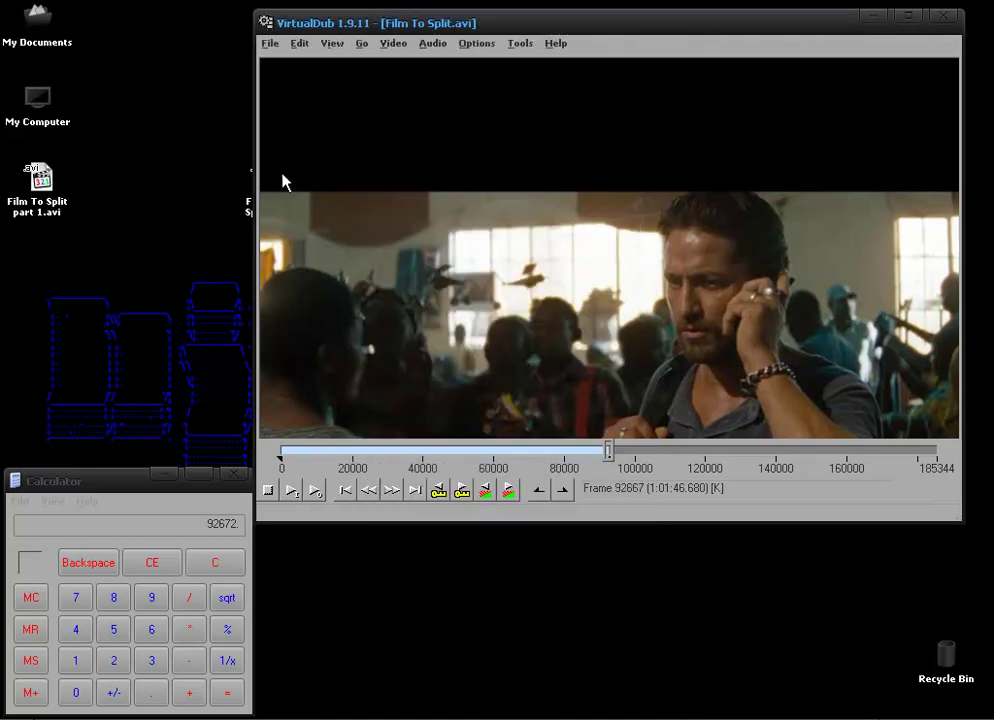
- Select frames 92667 to the film's last frame 185344 as the second half
click(38, 172)
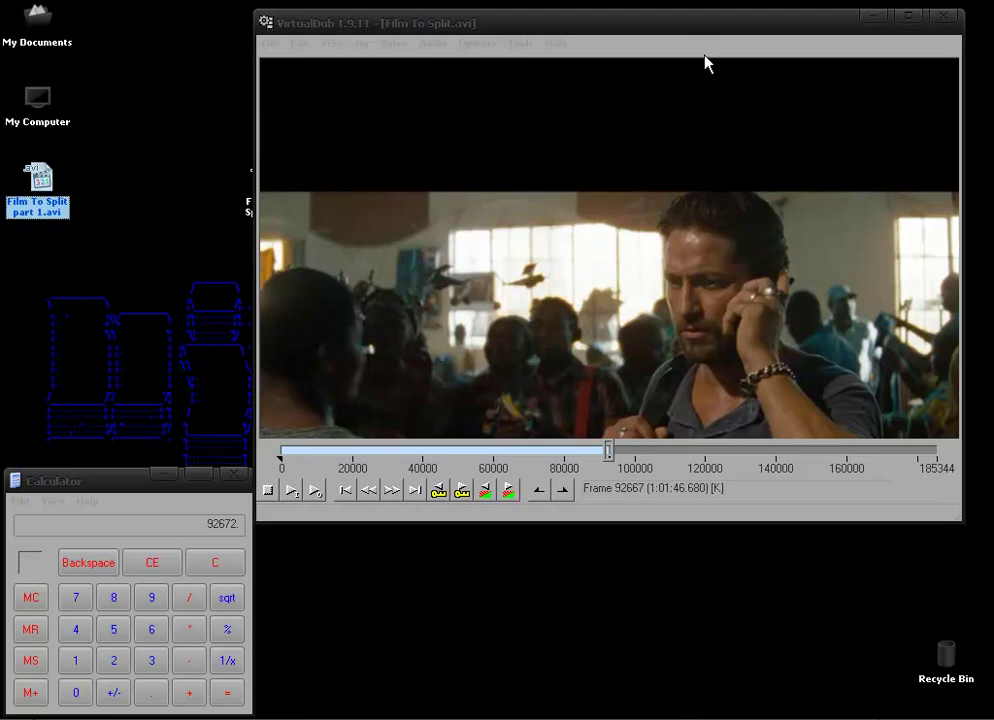
click(658, 36)
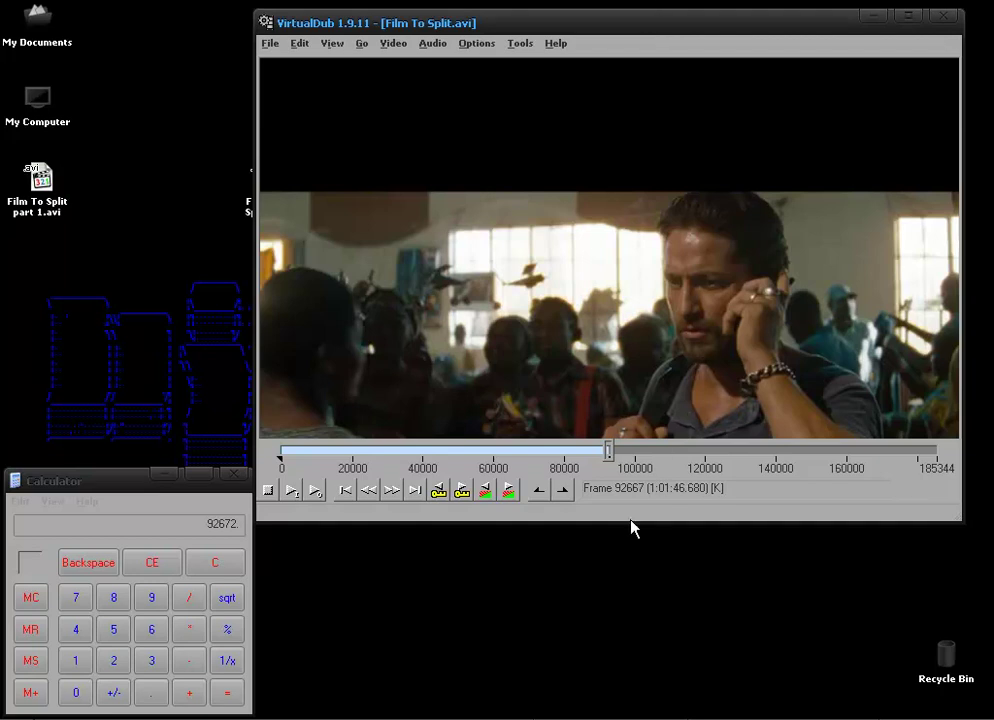
key(Home)
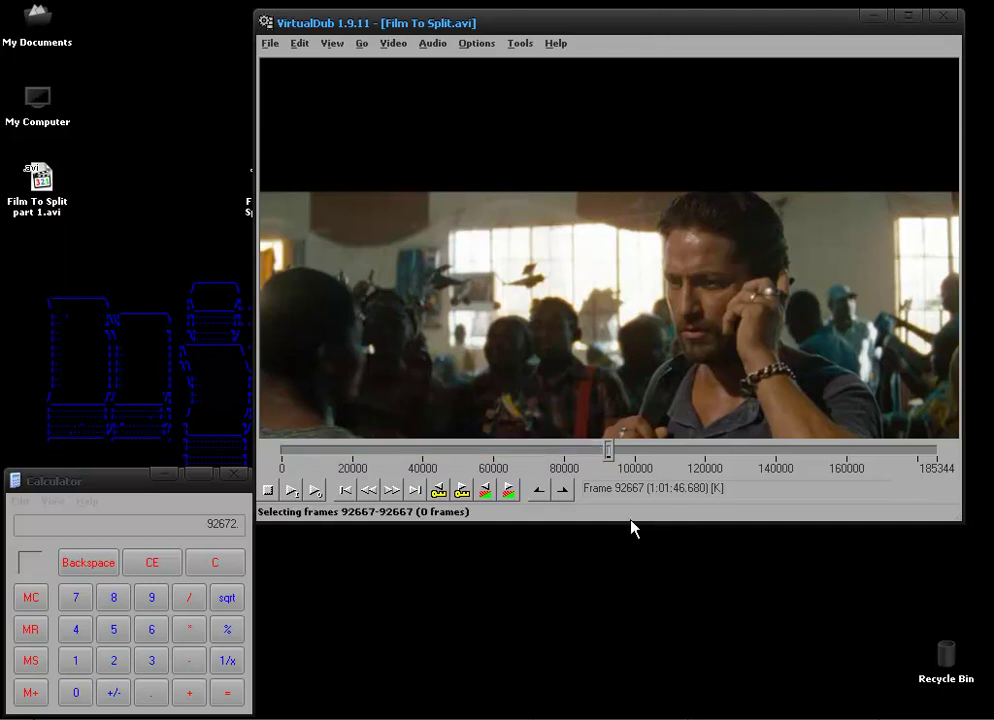
drag(612, 455, 983, 461)
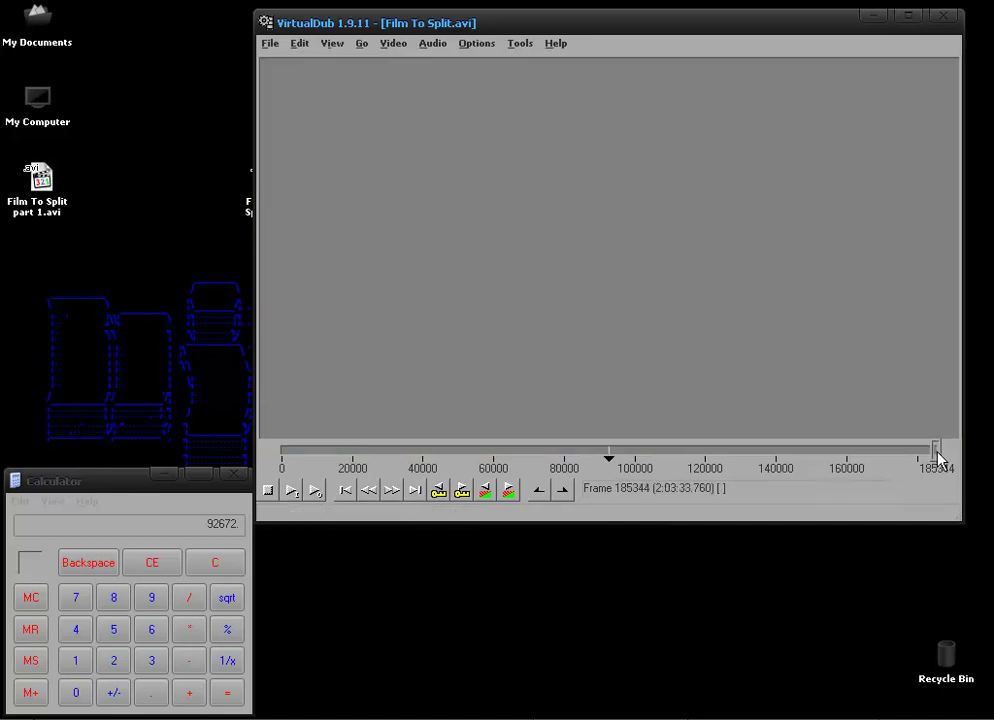
drag(622, 31, 526, 27)
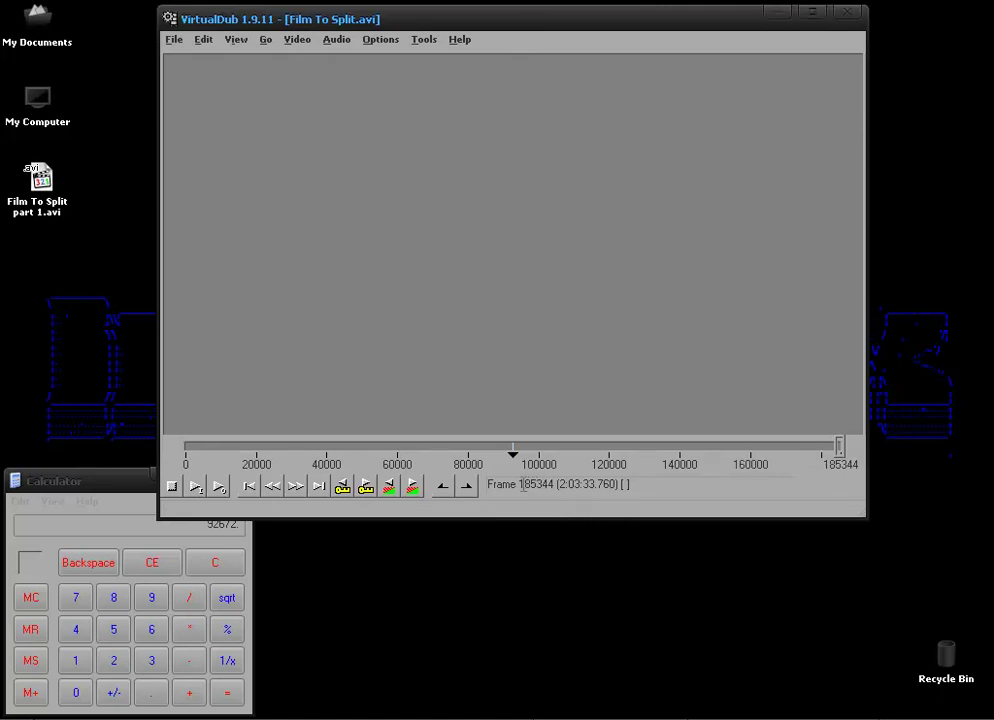
drag(518, 484, 554, 484)
key(End)
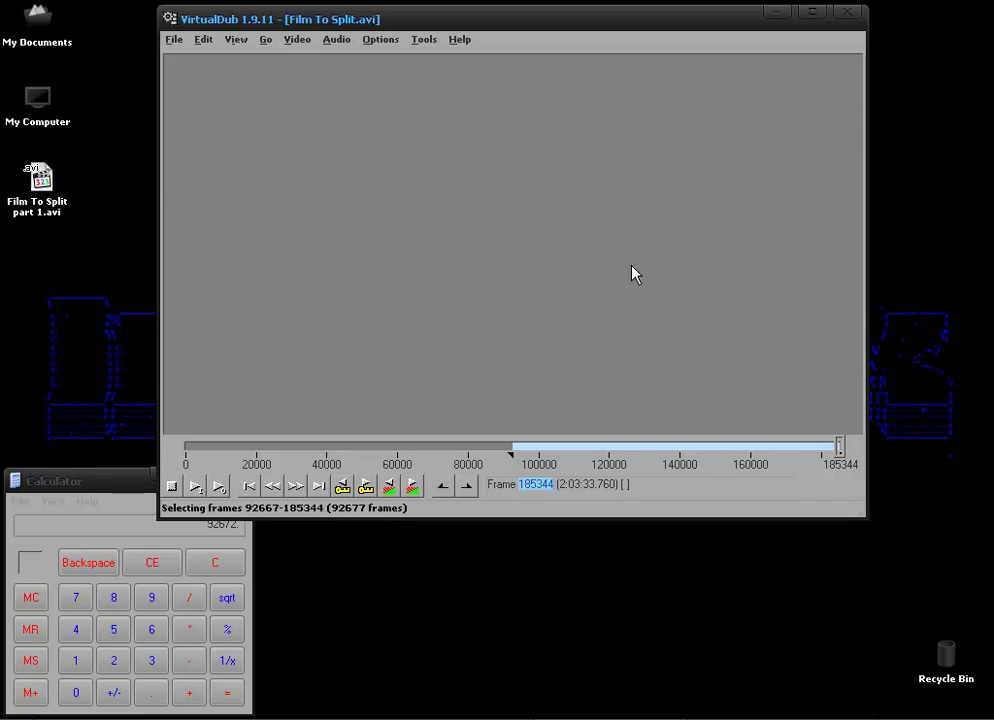
- Confirm Direct stream copy and save the second half as Film To Split part 2.avi
click(306, 46)
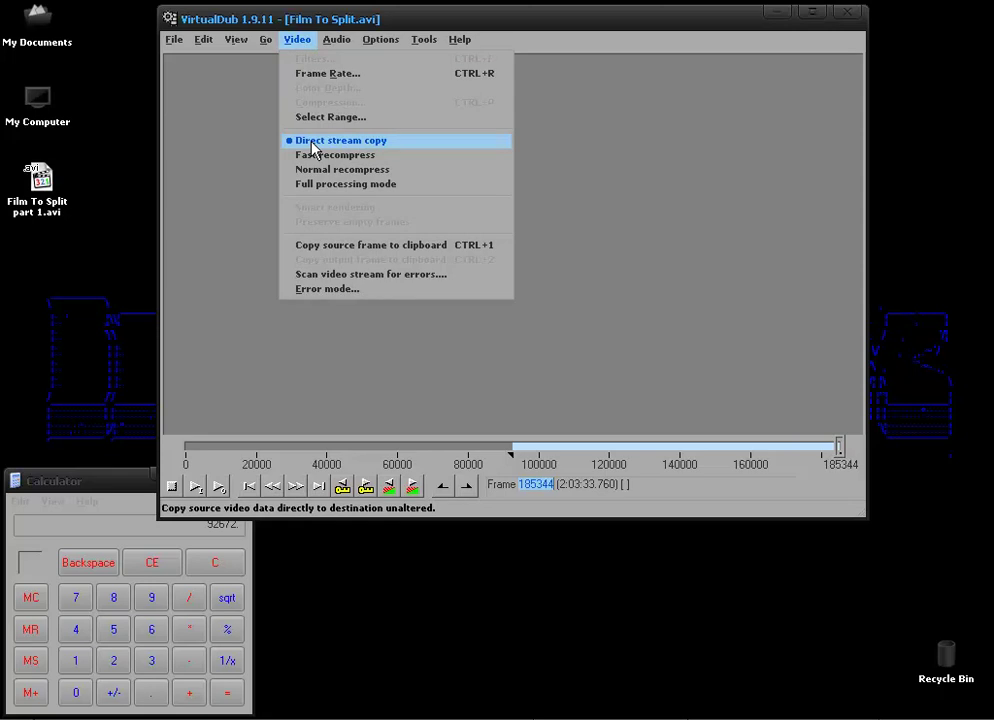
mouse_move(175, 42)
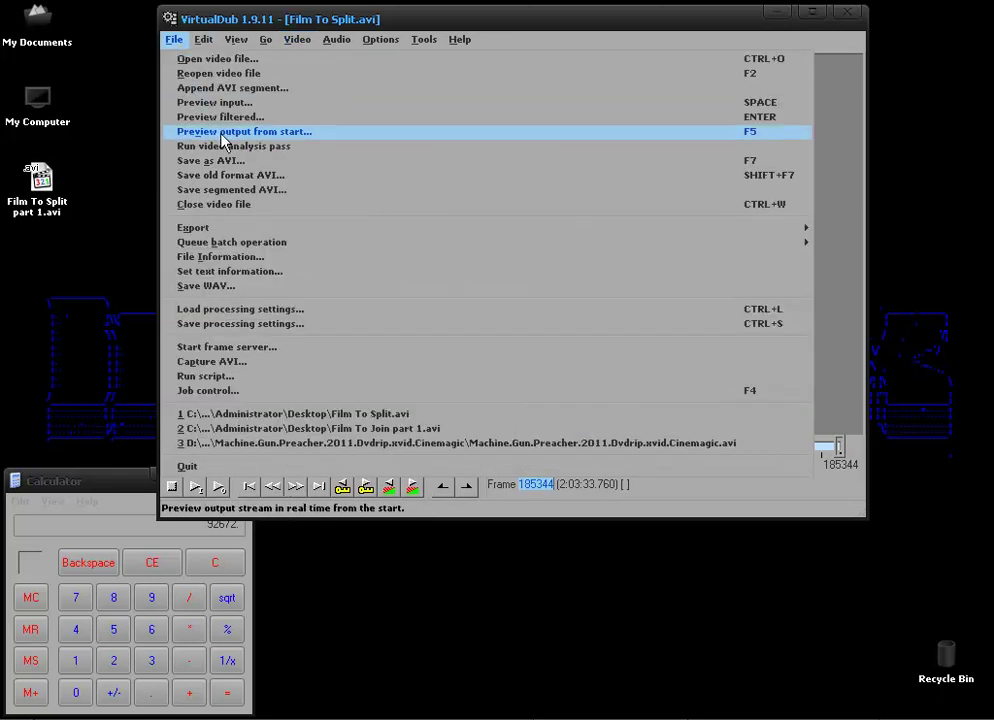
click(210, 160)
click(539, 419)
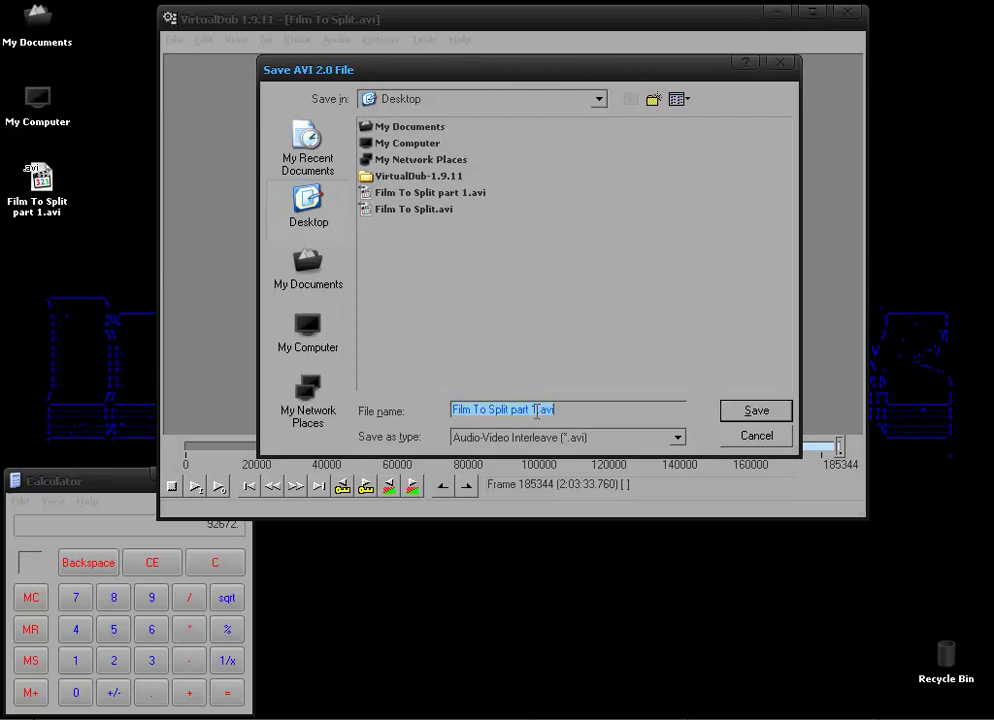
key(BackSpace)
text(2)
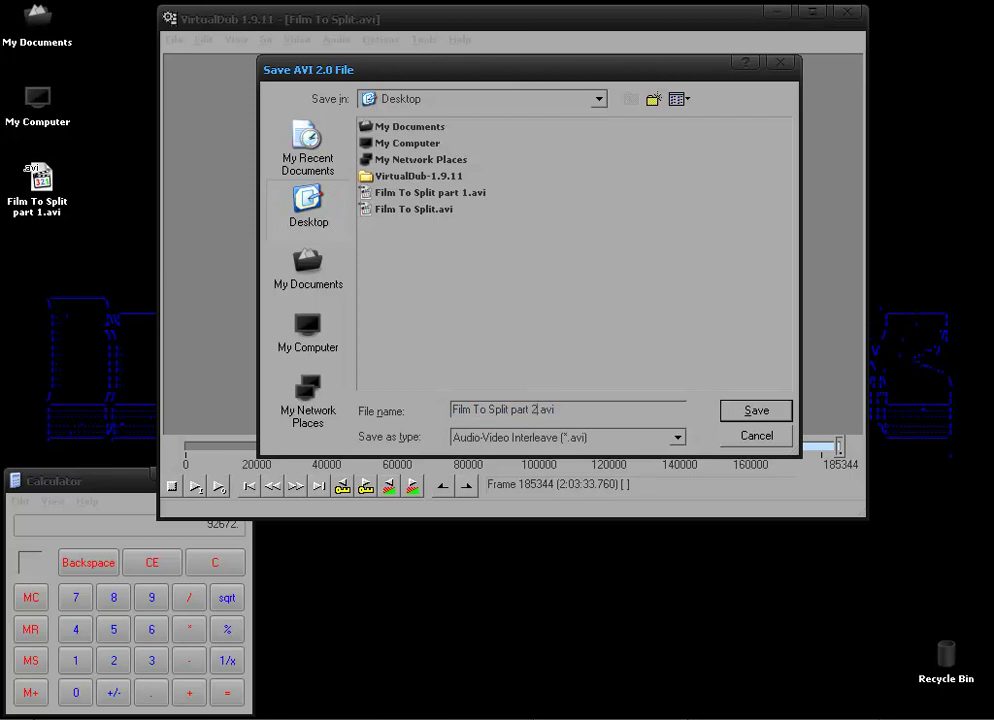
key(Return)
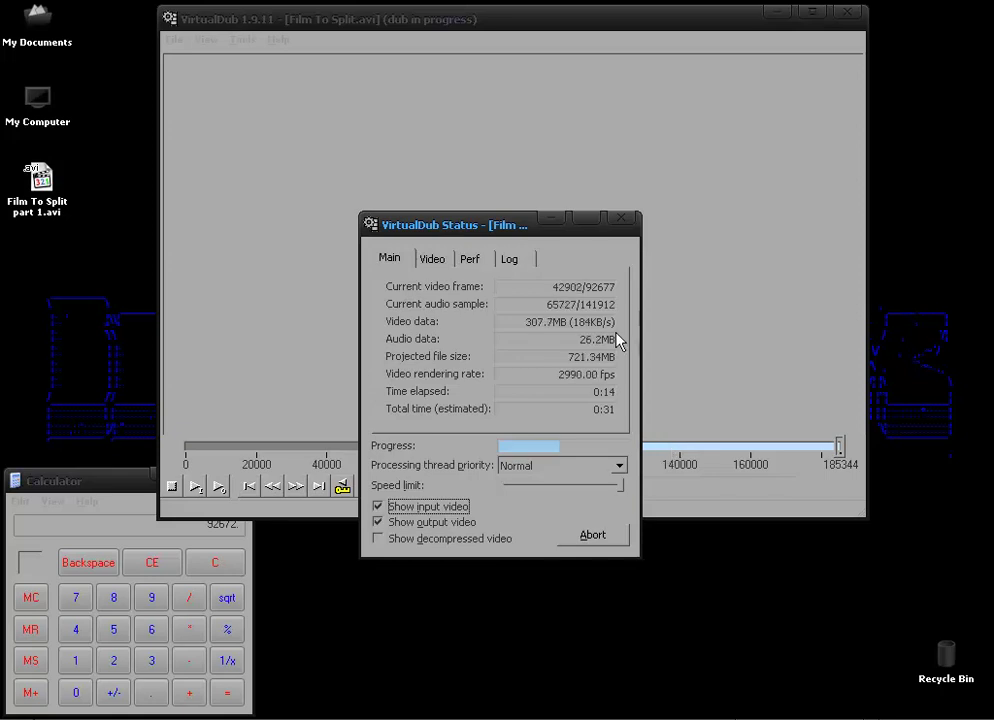
- Check the part 1 and part 2 files on the desktop, then close Calculator
click(40, 188)
click(67, 263)
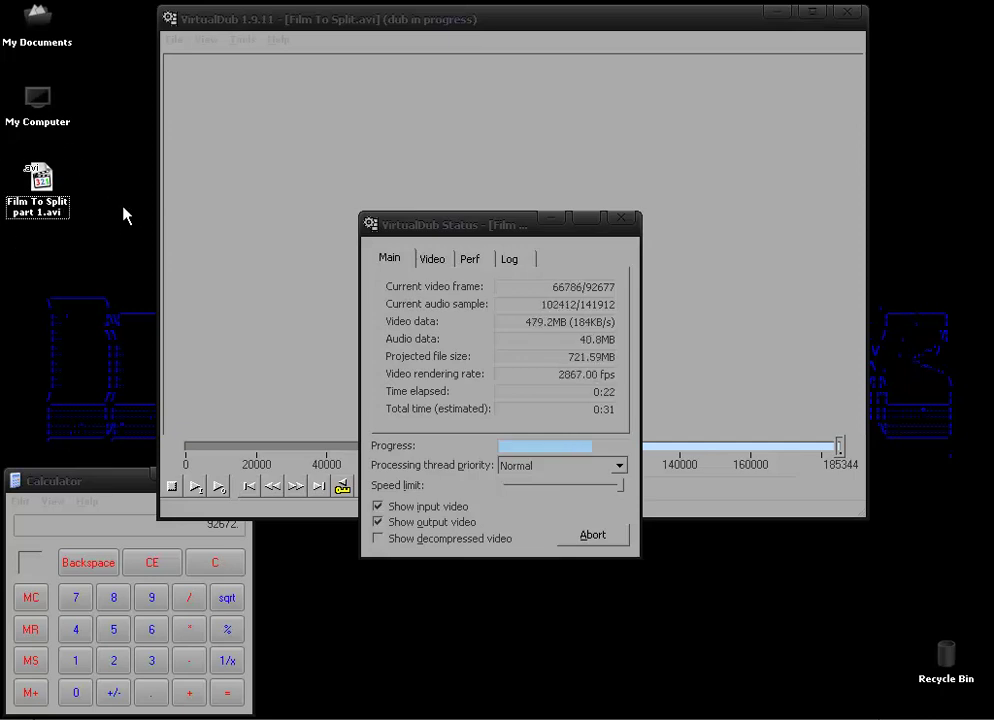
click(98, 485)
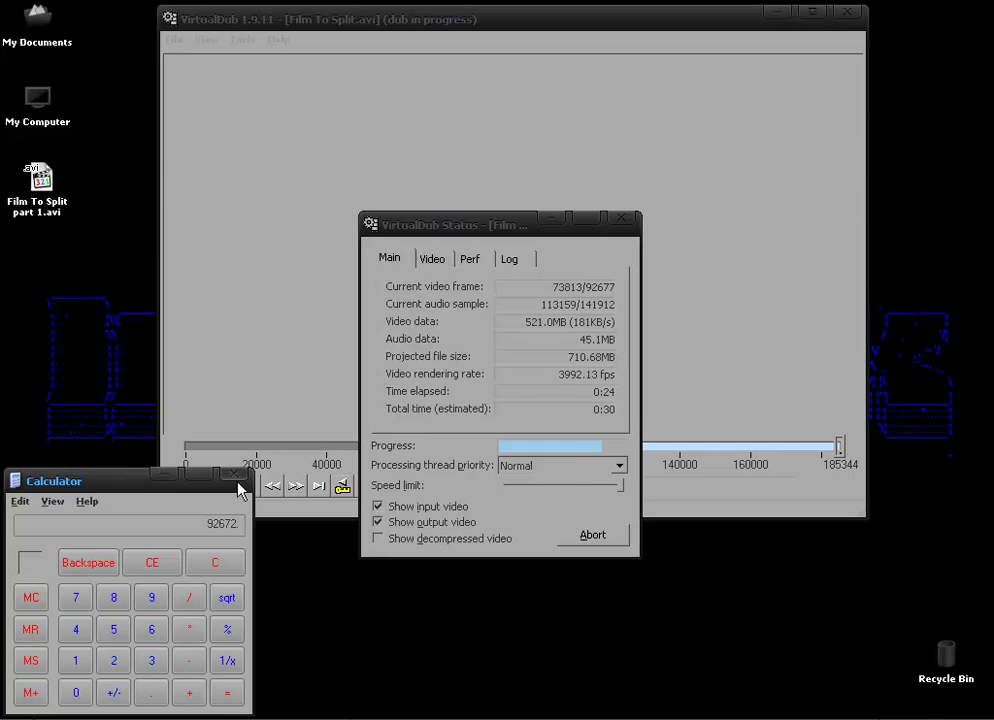
click(240, 484)
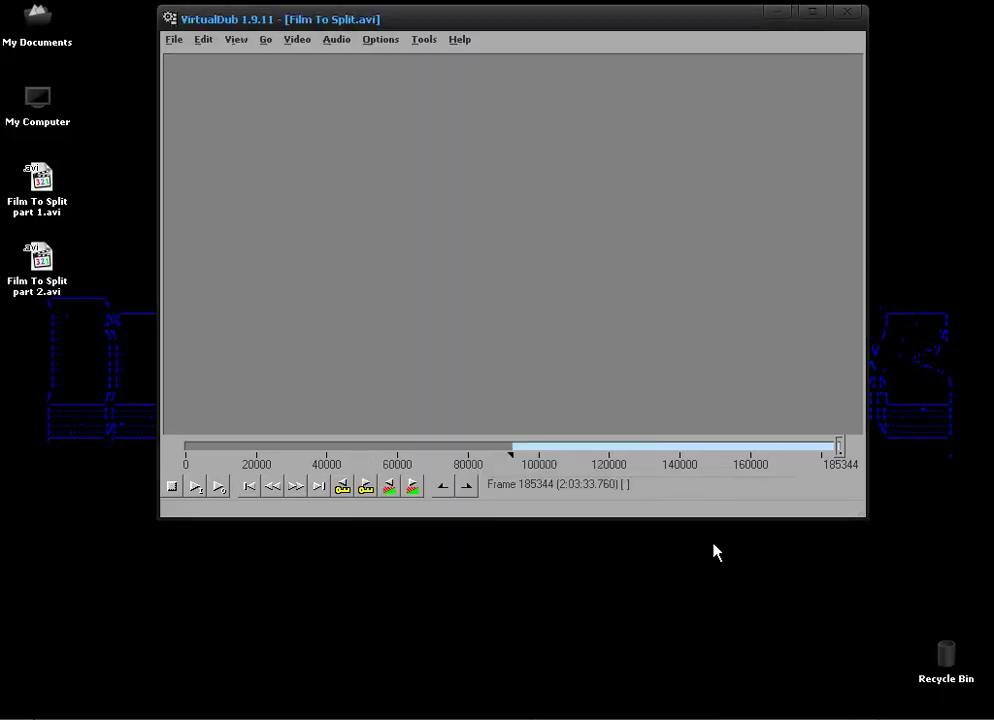
- Close VirtualDub, delete the original Film To Split file, and arrange both part files on the desktop
click(847, 16)
drag(193, 172, 342, 251)
key(Delete)
drag(55, 283, 175, 224)
click(202, 272)
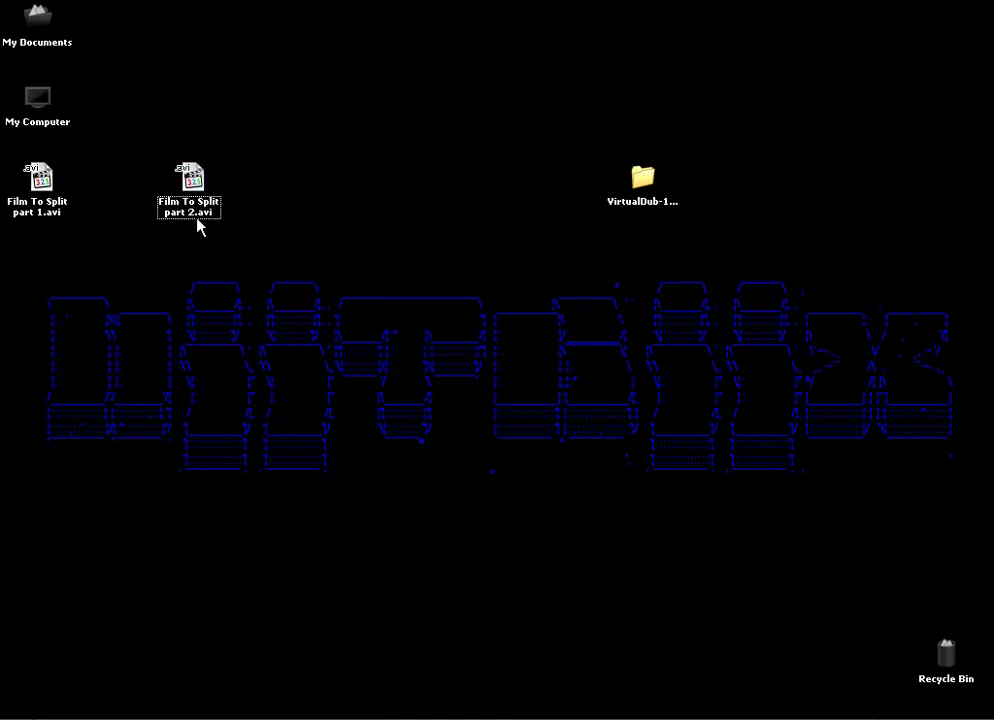
drag(8, 114, 420, 192)
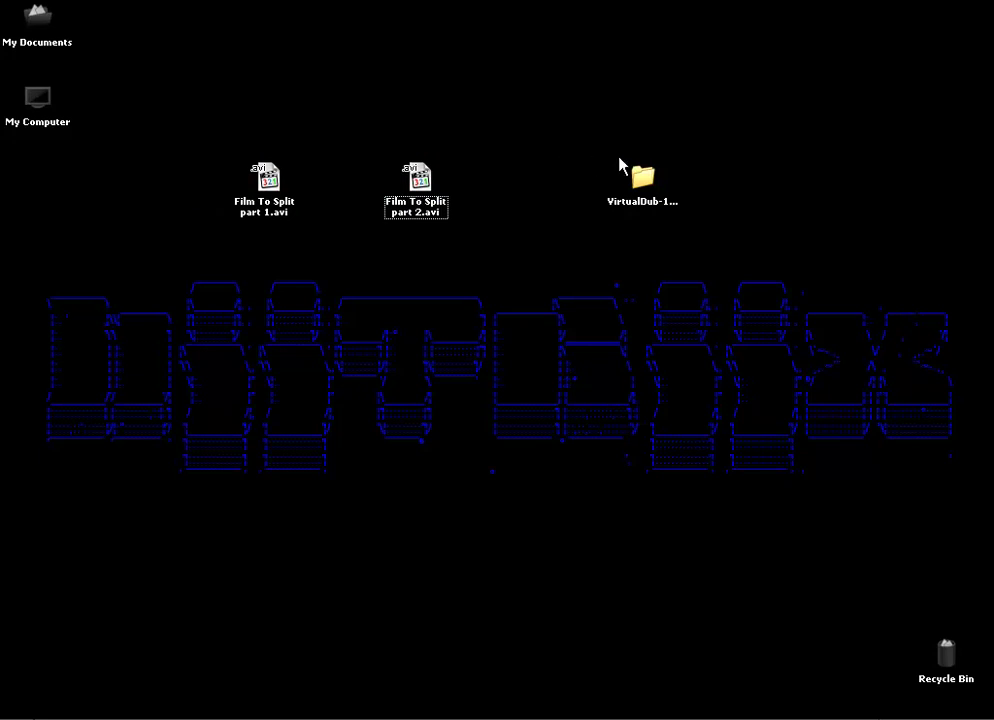
- Launch VirtualDub.exe from the VirtualDub-1.9.11 folder, close the folder, and tidy the desktop icons
double_click(644, 182)
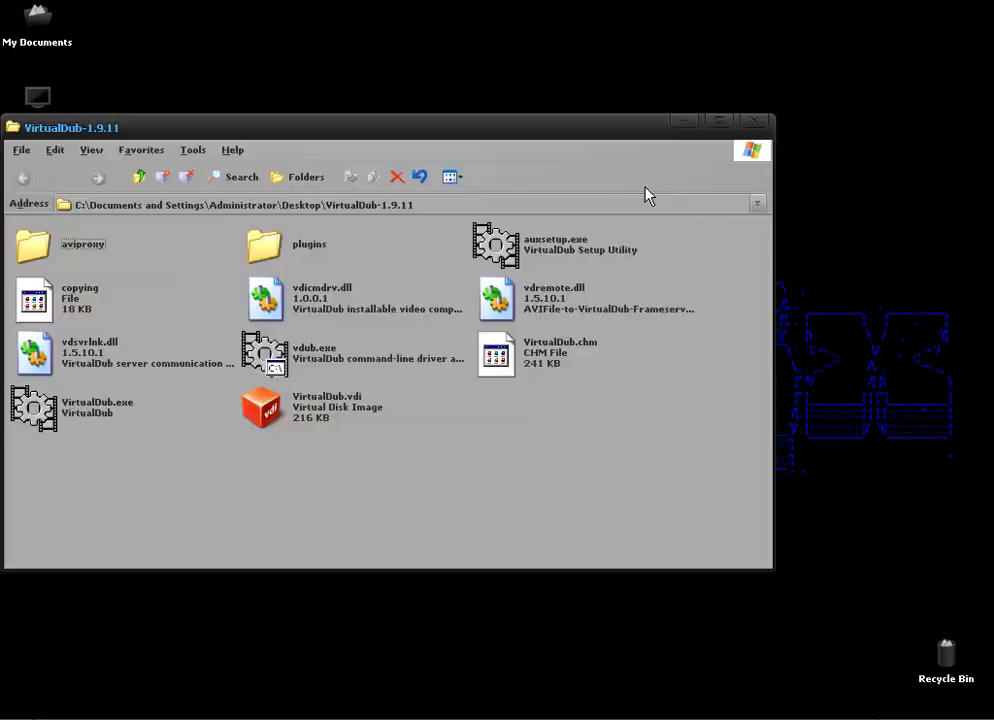
double_click(68, 410)
click(121, 137)
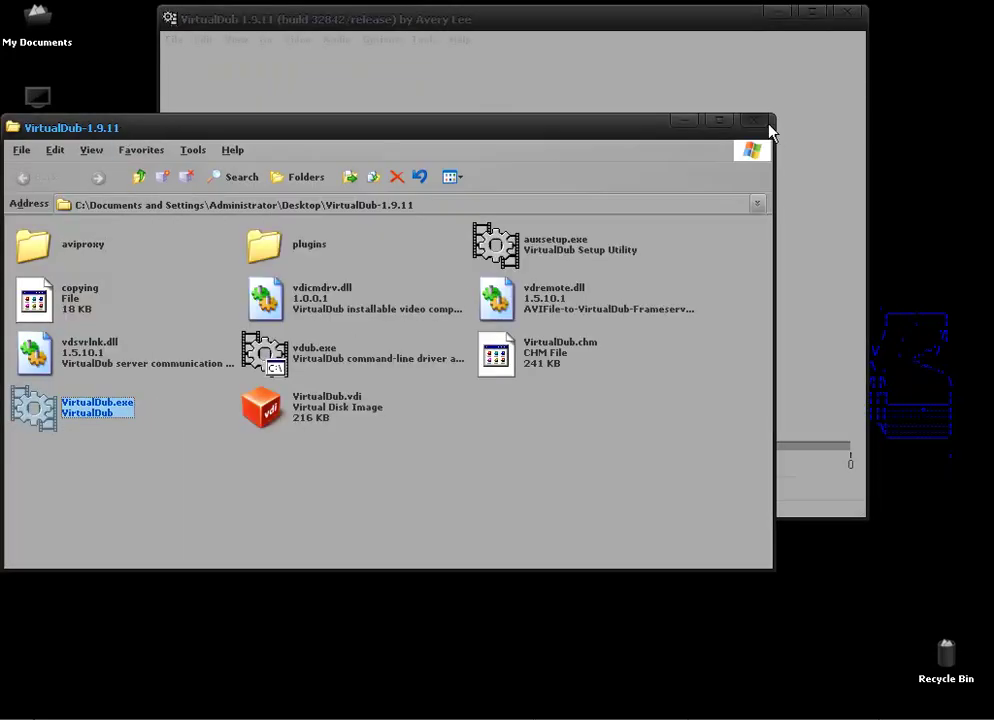
click(766, 128)
drag(648, 27, 677, 233)
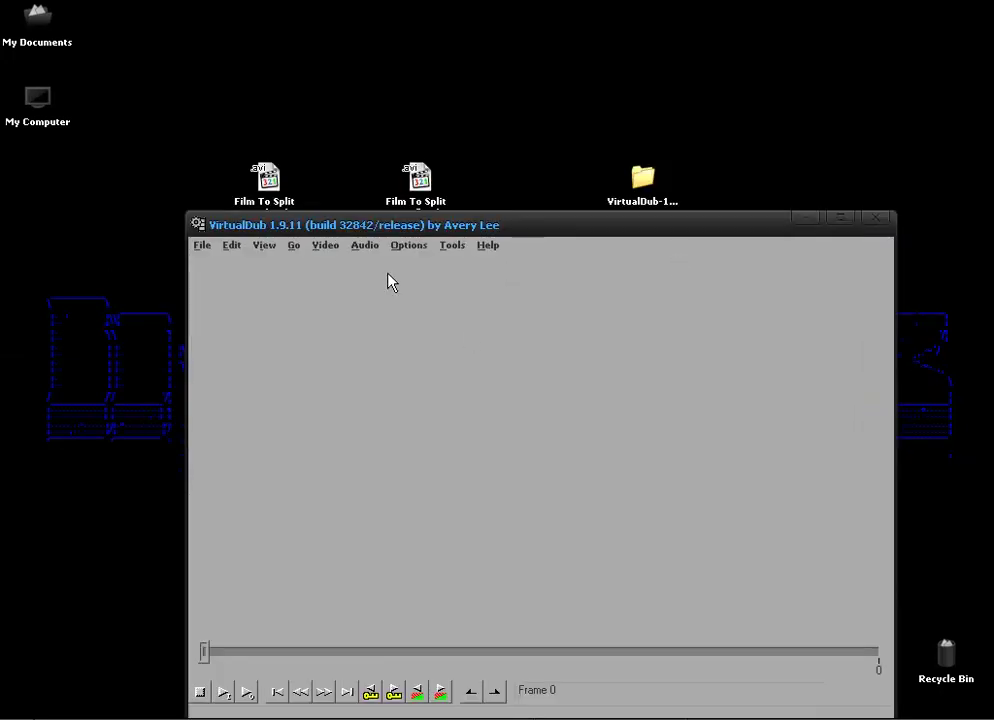
drag(264, 177, 265, 99)
drag(437, 184, 437, 106)
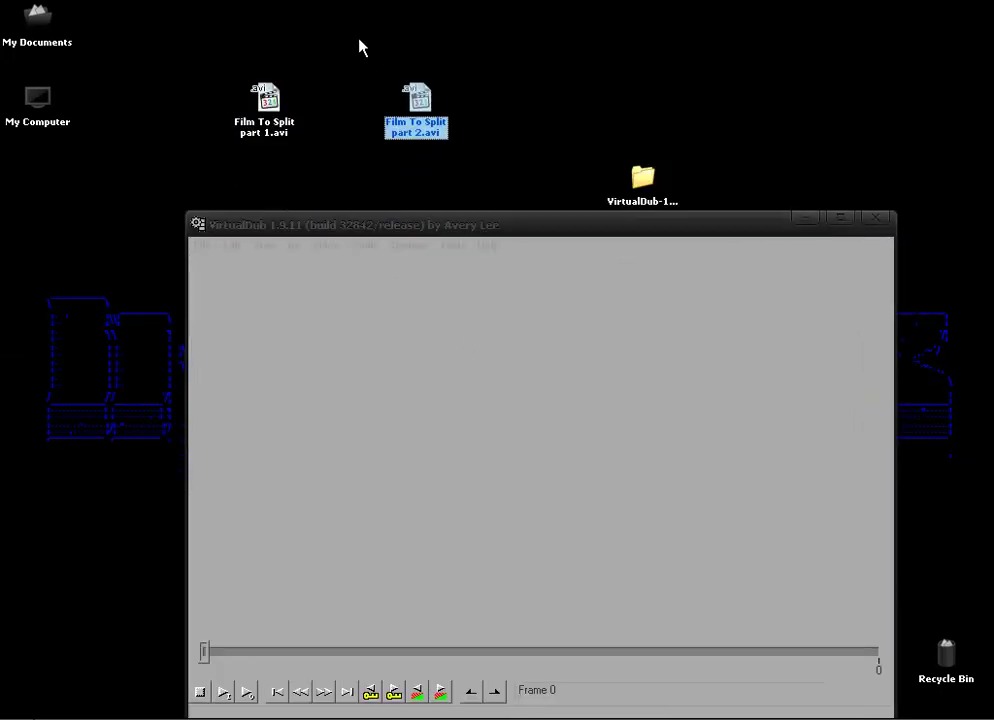
- Load Film To Split part 1.avi, dismiss the VBR warning, and scrub to its last frame, 92667
click(359, 44)
drag(265, 105, 326, 330)
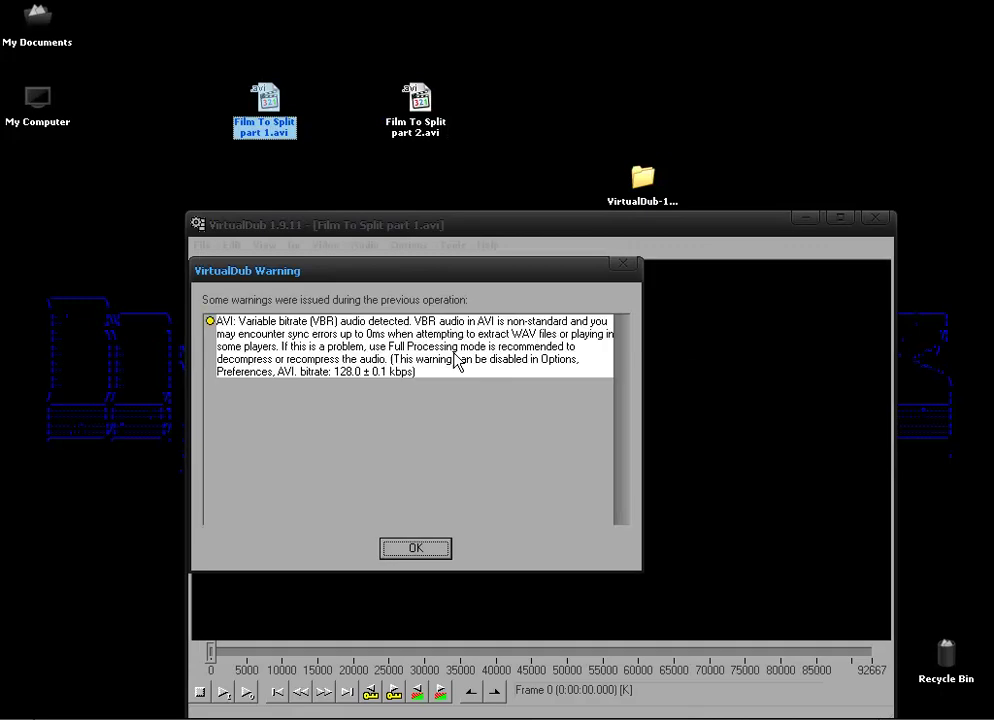
click(424, 551)
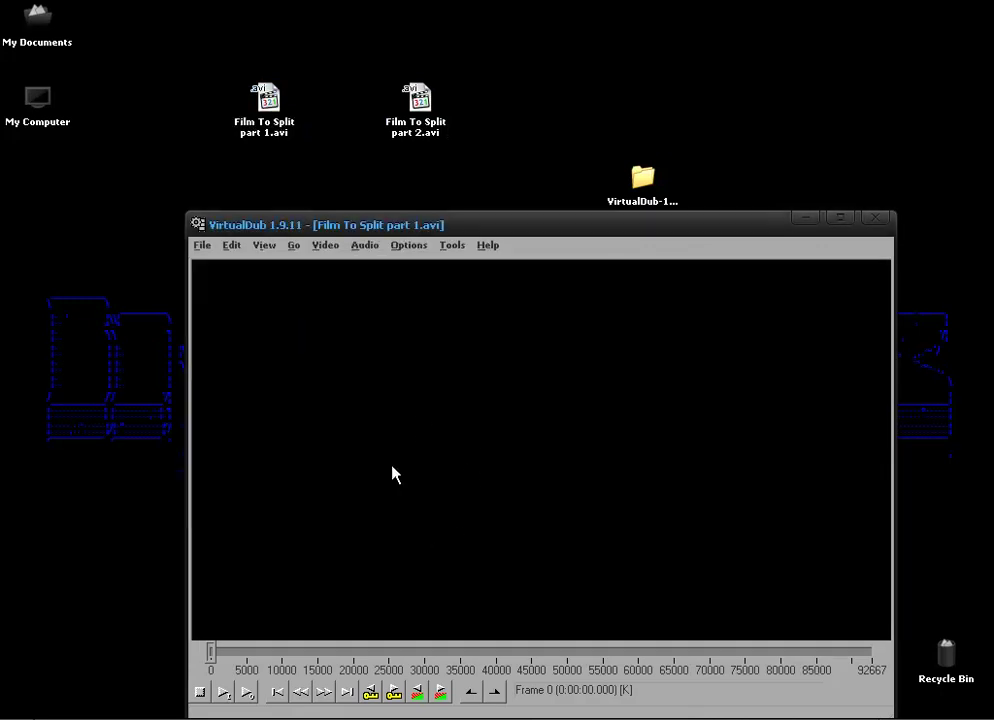
drag(211, 653, 902, 652)
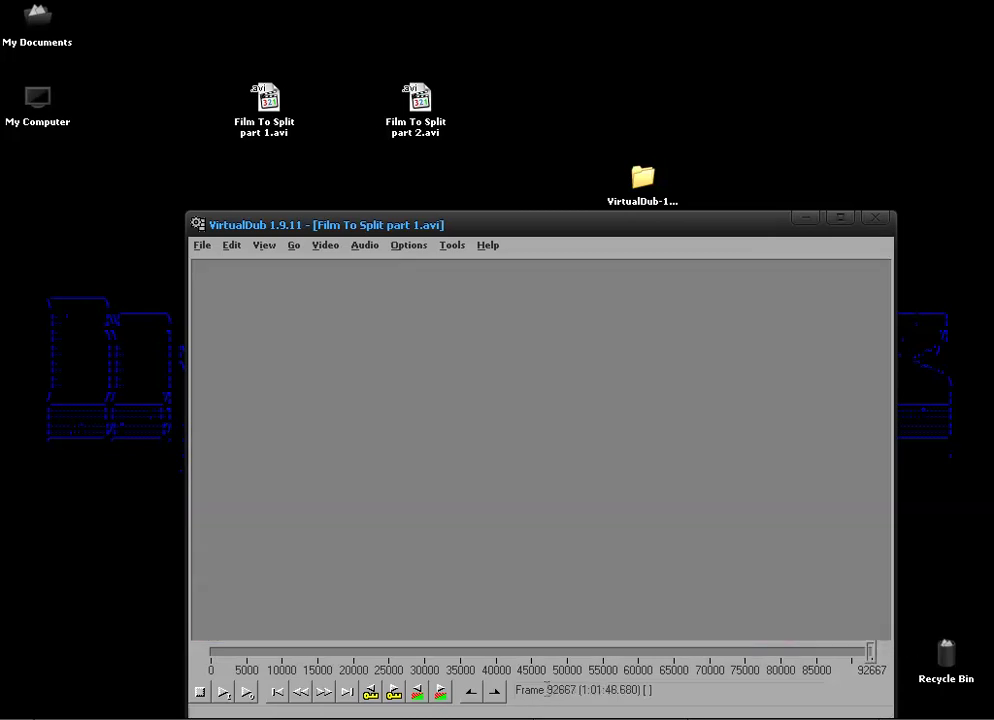
drag(547, 690, 581, 690)
click(858, 678)
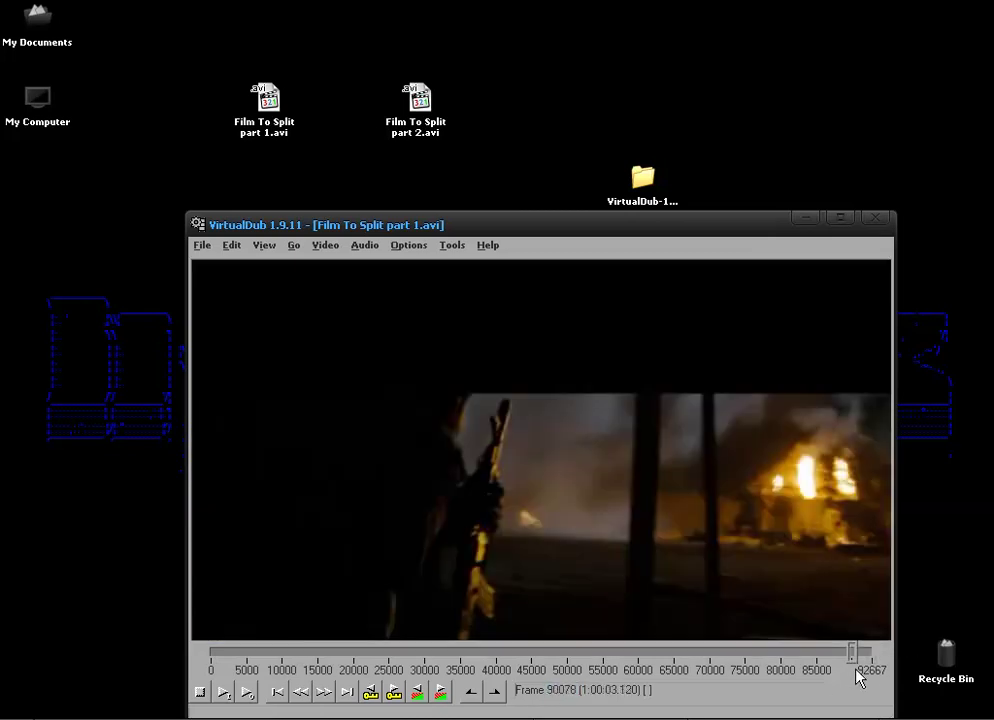
drag(852, 652, 922, 660)
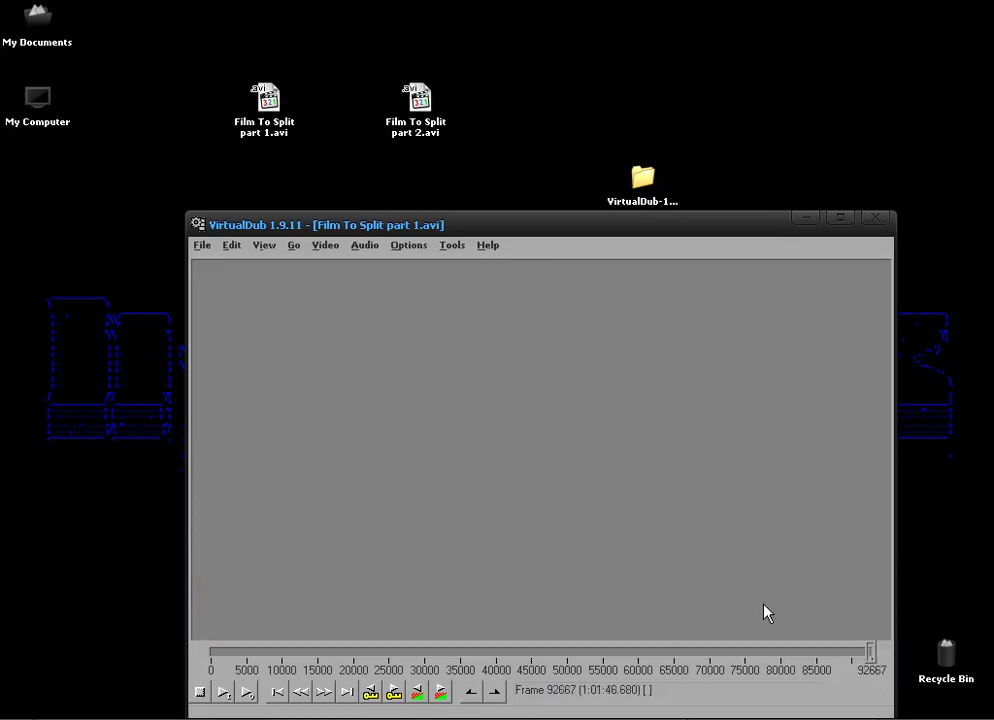
- Append Film To Split part 2.avi as an AVI segment, extending the timeline to 185344 frames
click(201, 246)
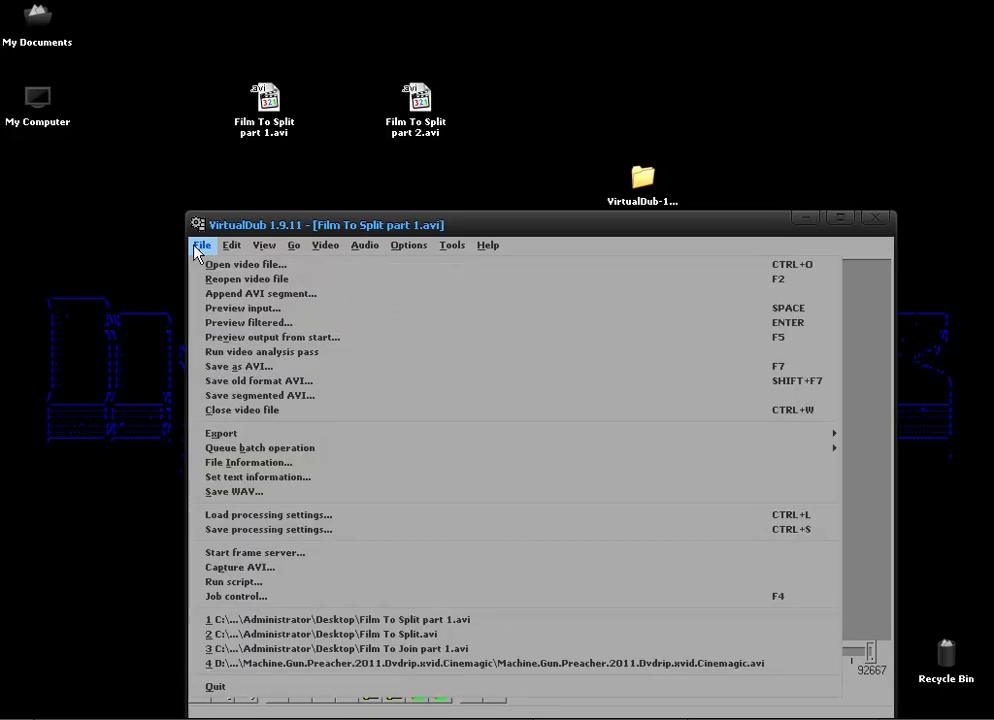
click(236, 294)
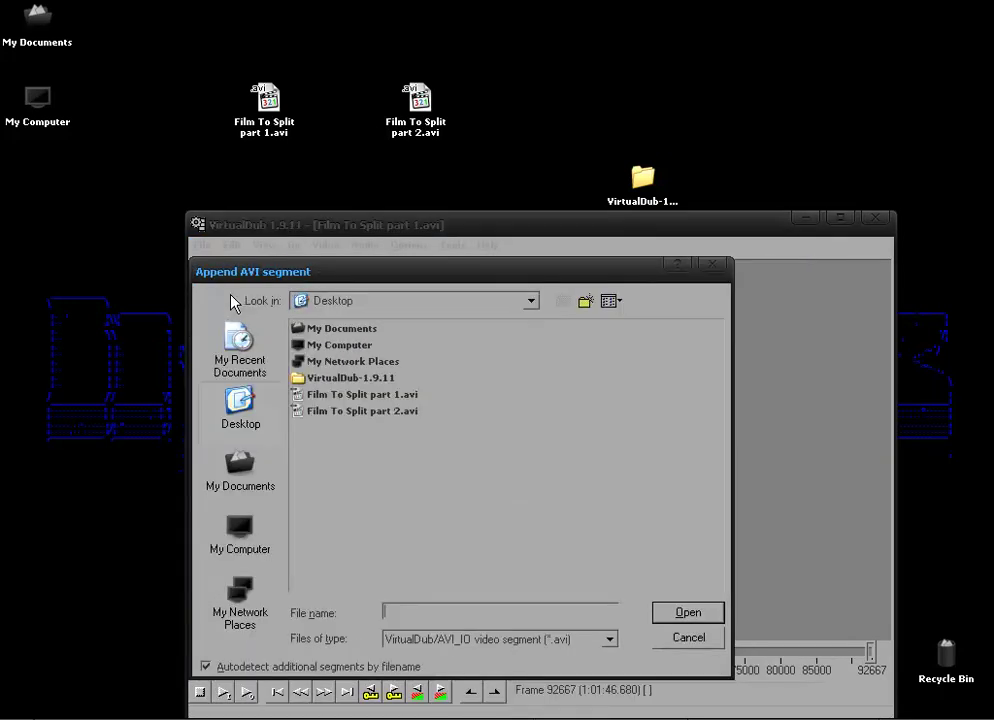
click(359, 413)
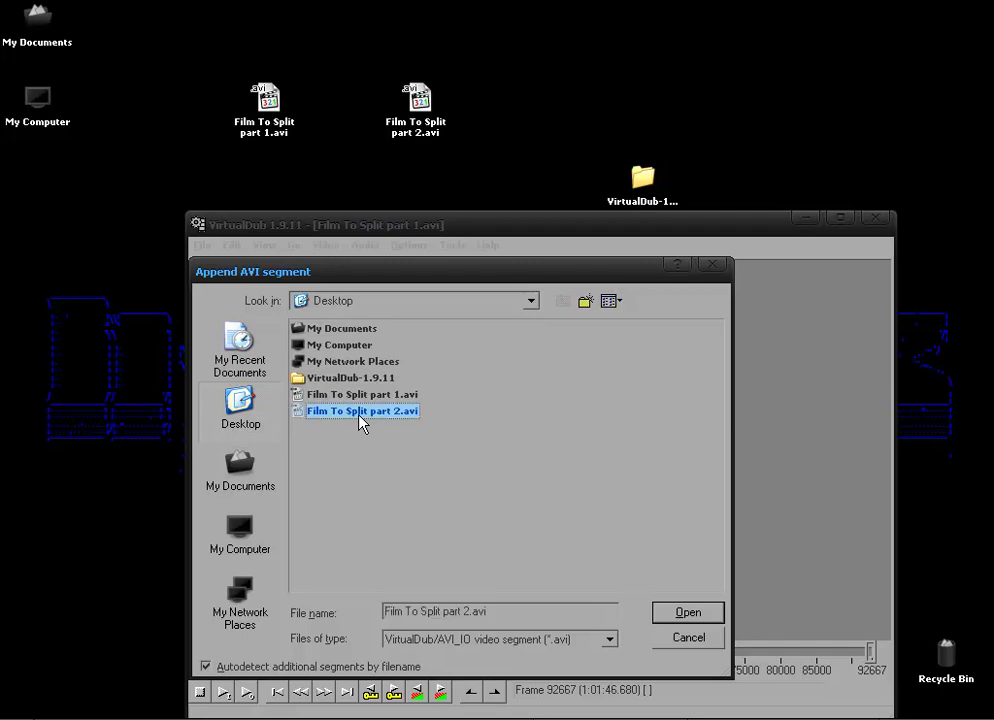
click(690, 612)
drag(570, 234, 512, 135)
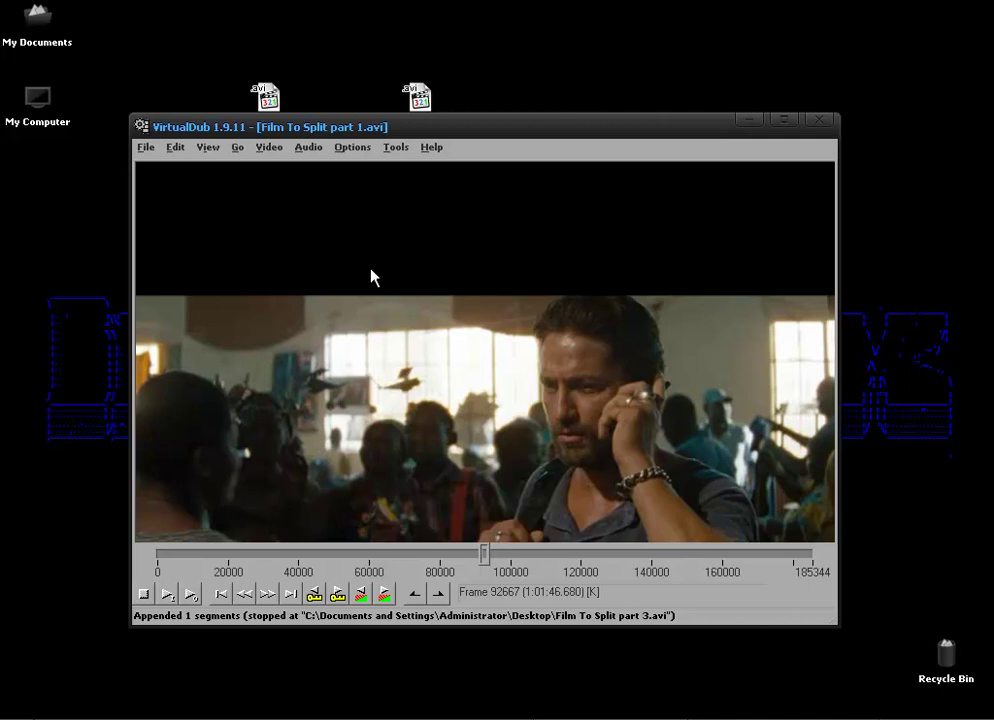
- Check the Video and Audio processing options, leaving both unchanged
click(268, 150)
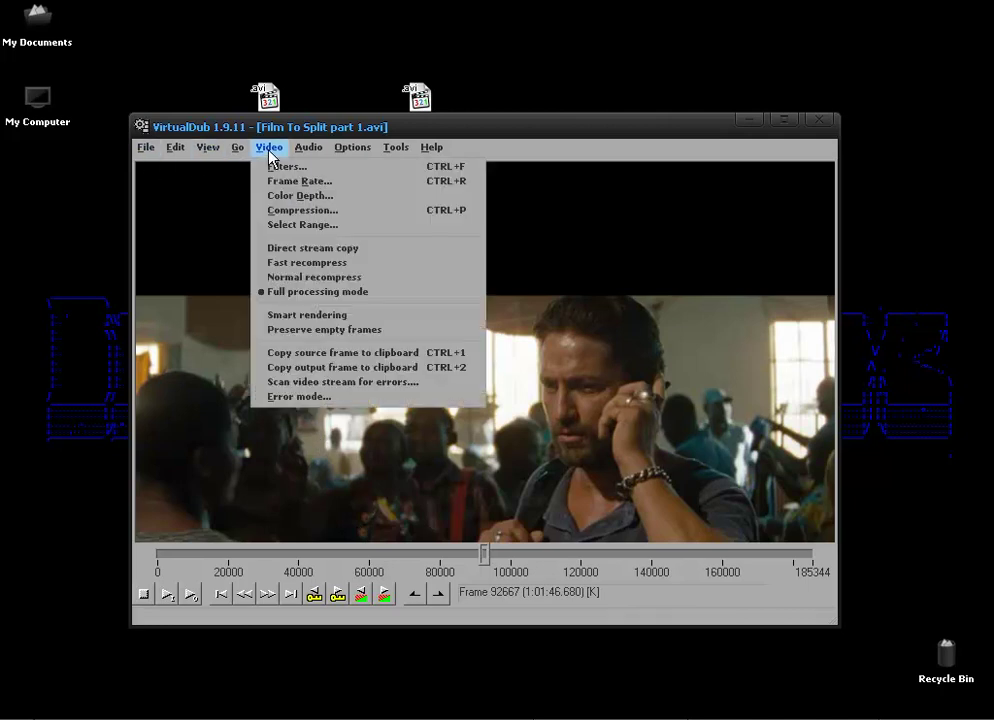
click(301, 250)
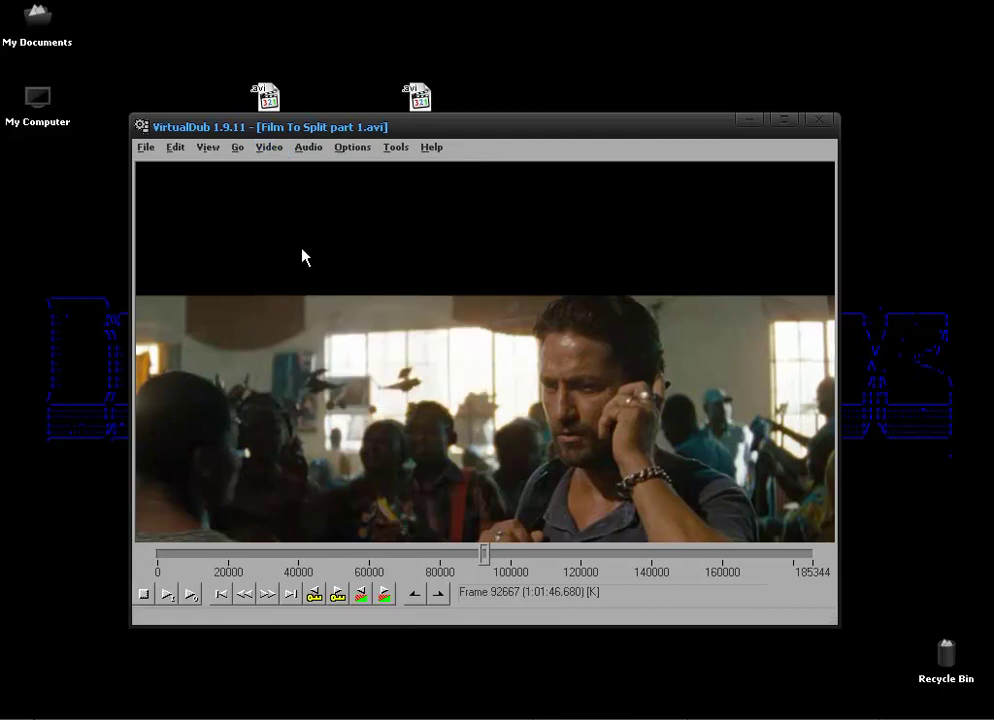
click(303, 150)
click(334, 324)
- Save the joined film as an AVI named done.avi on the Desktop
click(146, 147)
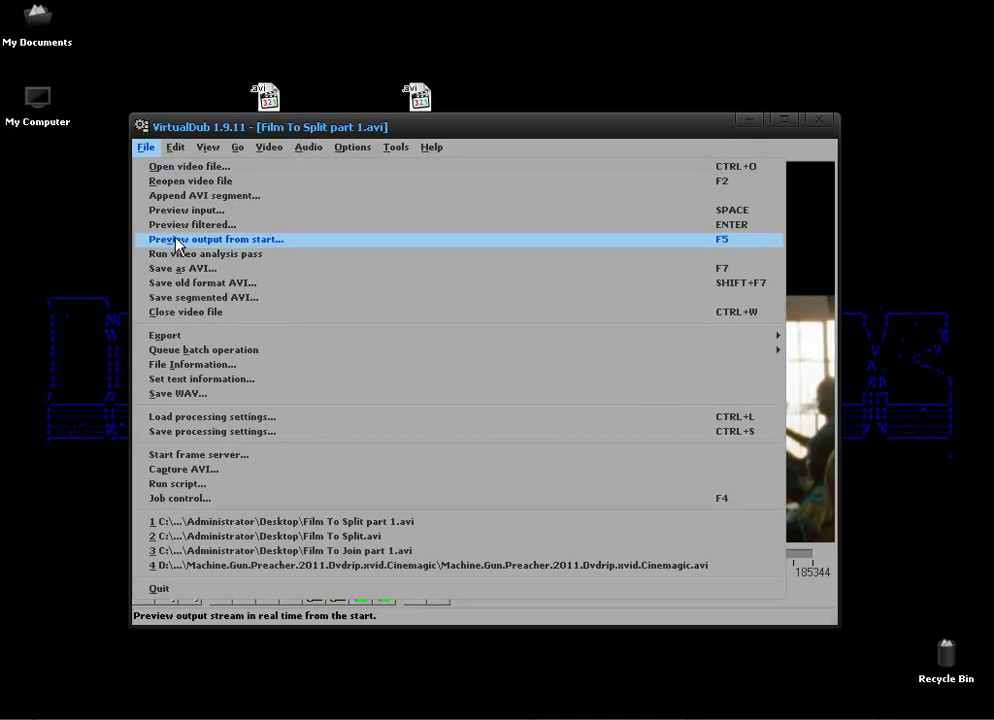
click(162, 267)
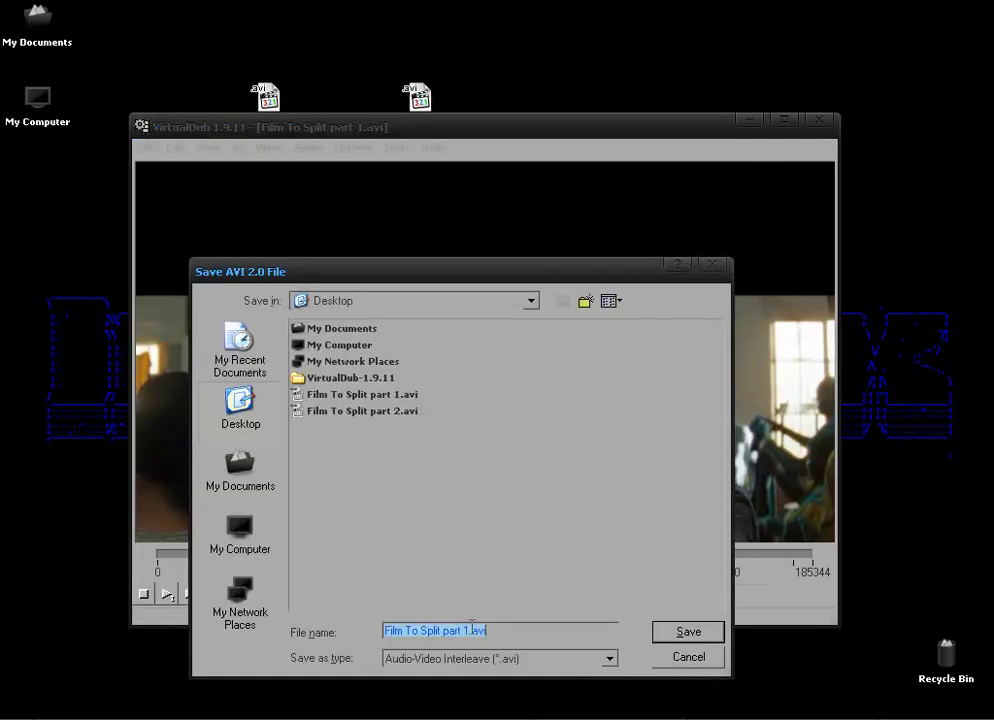
key(shift+Left)
key(shift+Left)
key(shift+Left)
key(shift+Left)
text(done)
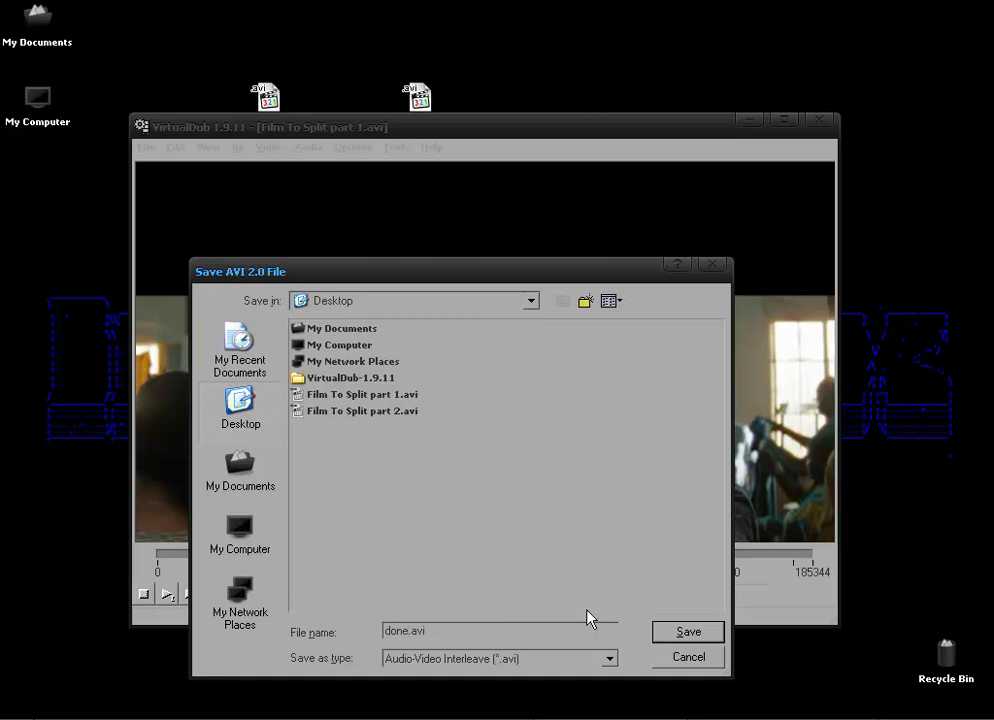
click(667, 632)
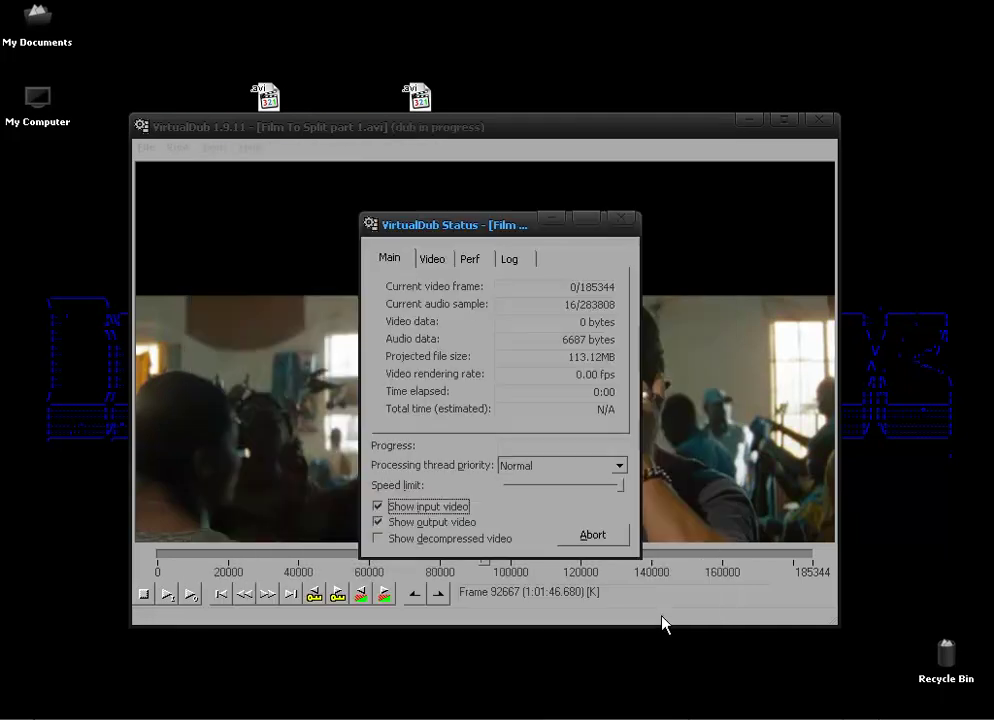
- Minimize the main window, move the saving Status dialog up-left, and raise the VirtualDub-1.9.11 folder icon
click(749, 121)
drag(497, 231, 433, 222)
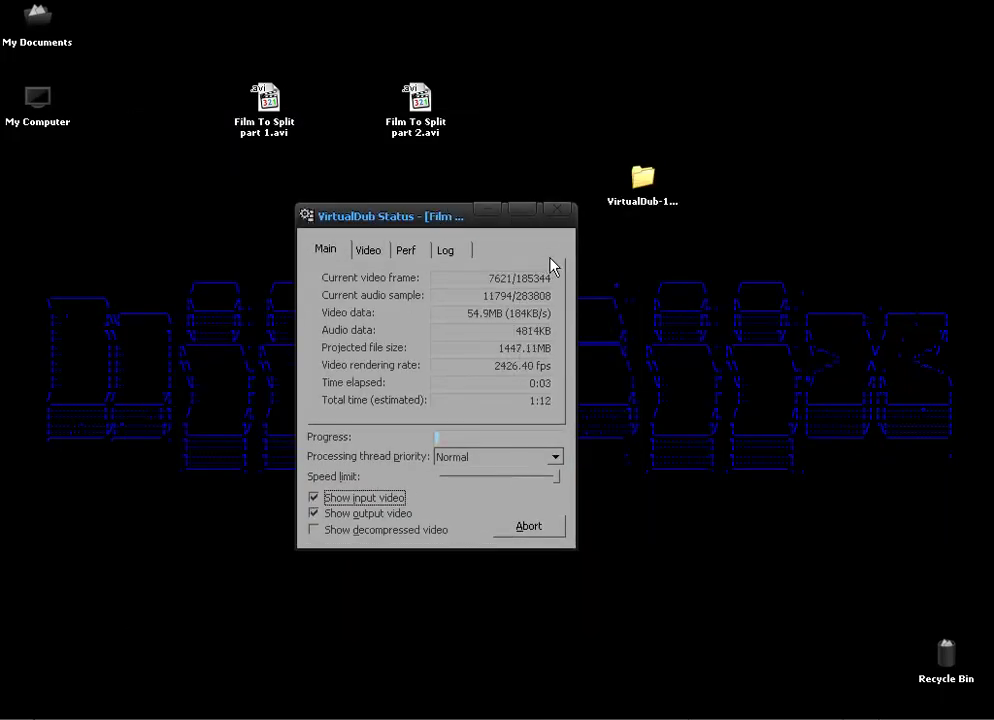
drag(652, 200, 660, 112)
click(851, 137)
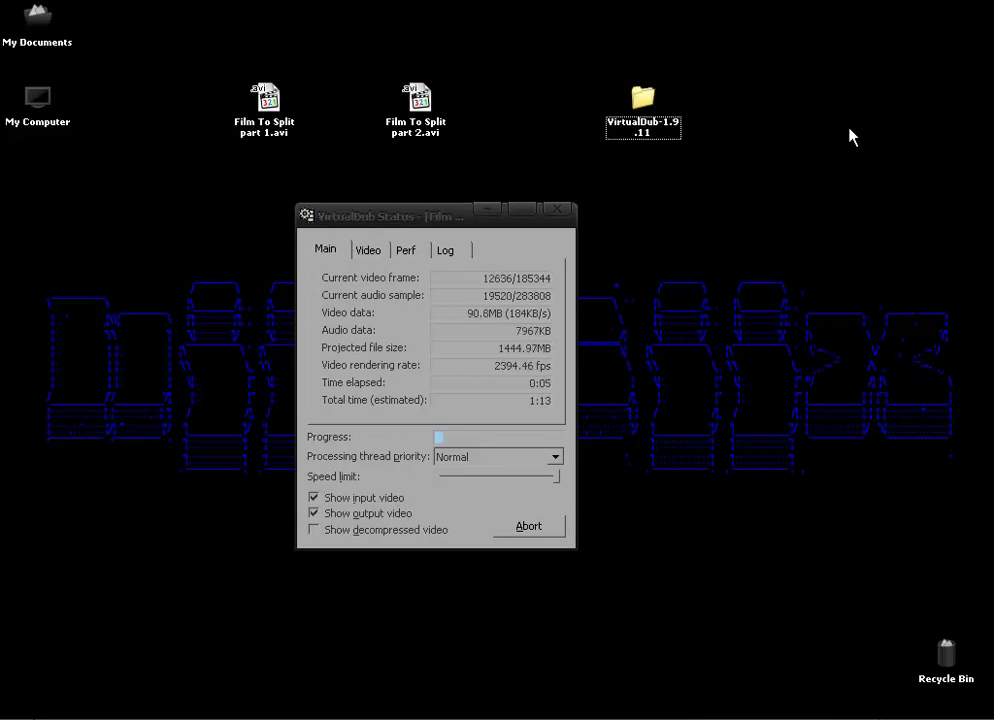